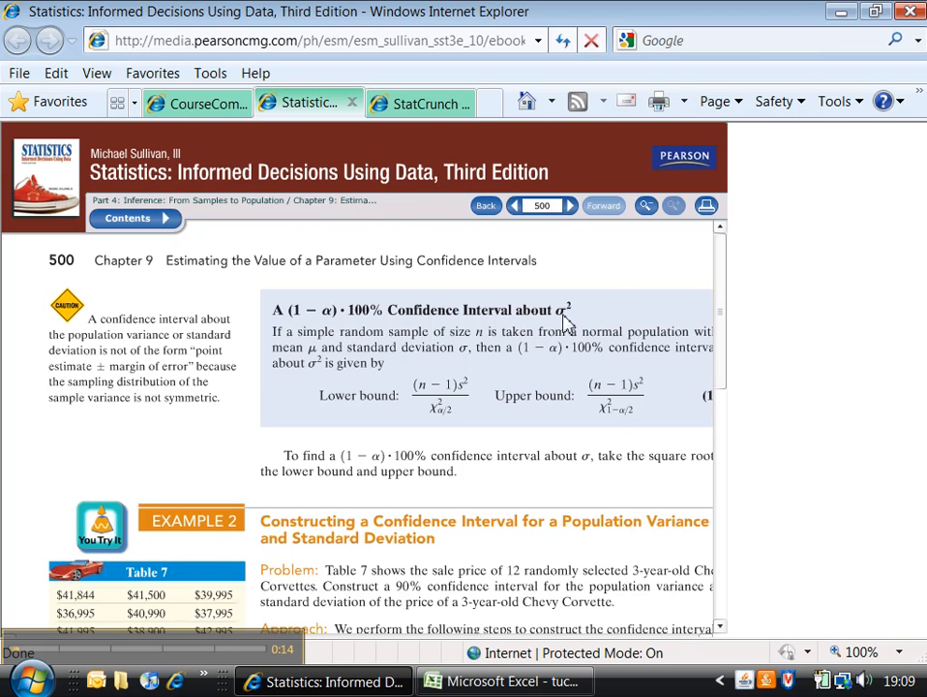
Step: Switch to the Excel workbook, begin the C13 label with "Lower", and narrow and move the window so the e-book's lower bound formula stays visible
click(474, 681)
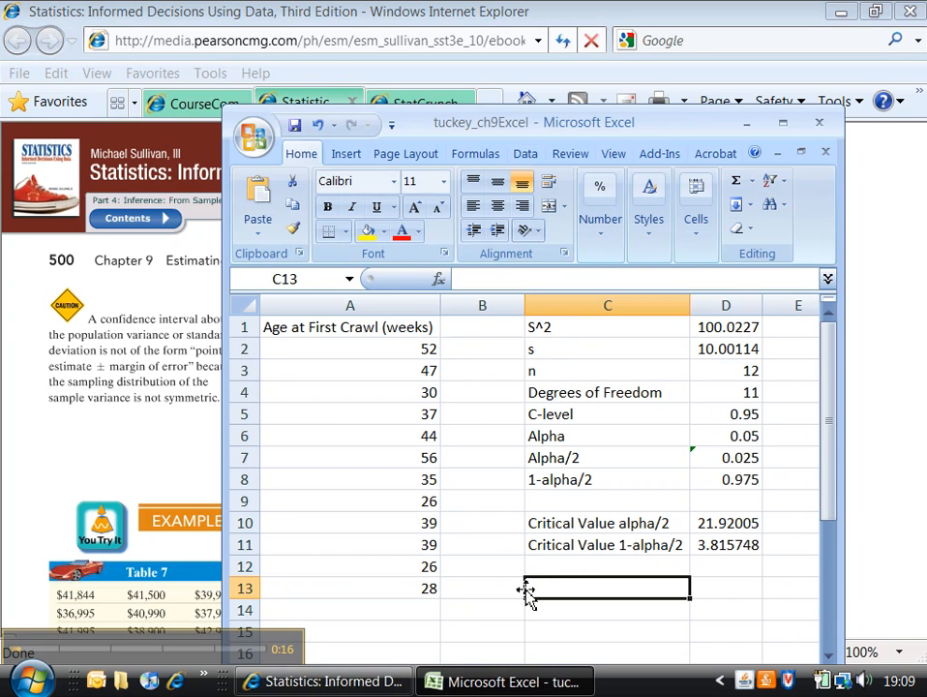
text(Lower)
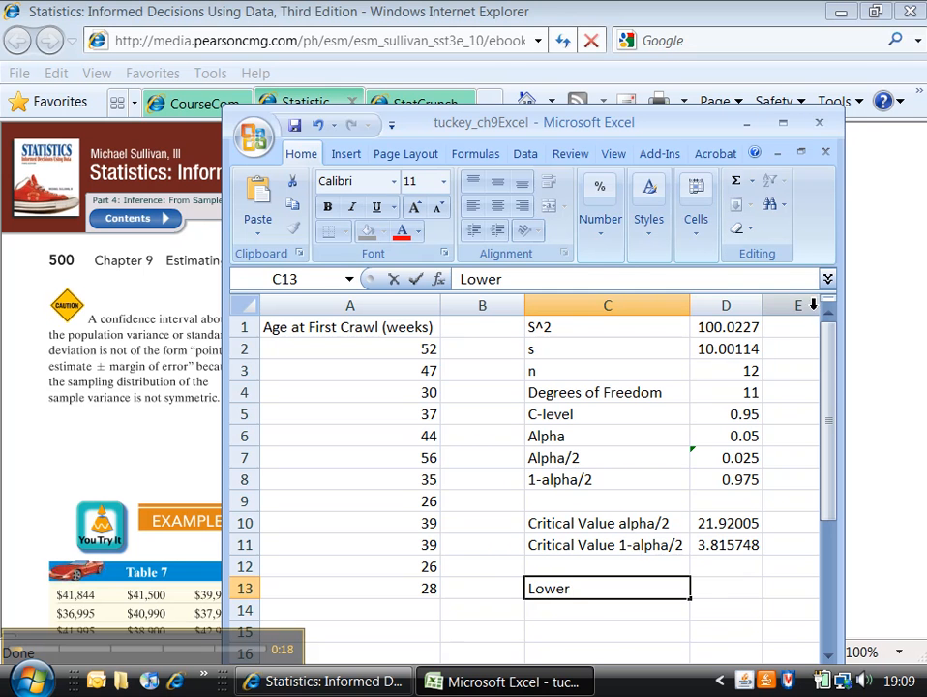
drag(842, 364, 769, 364)
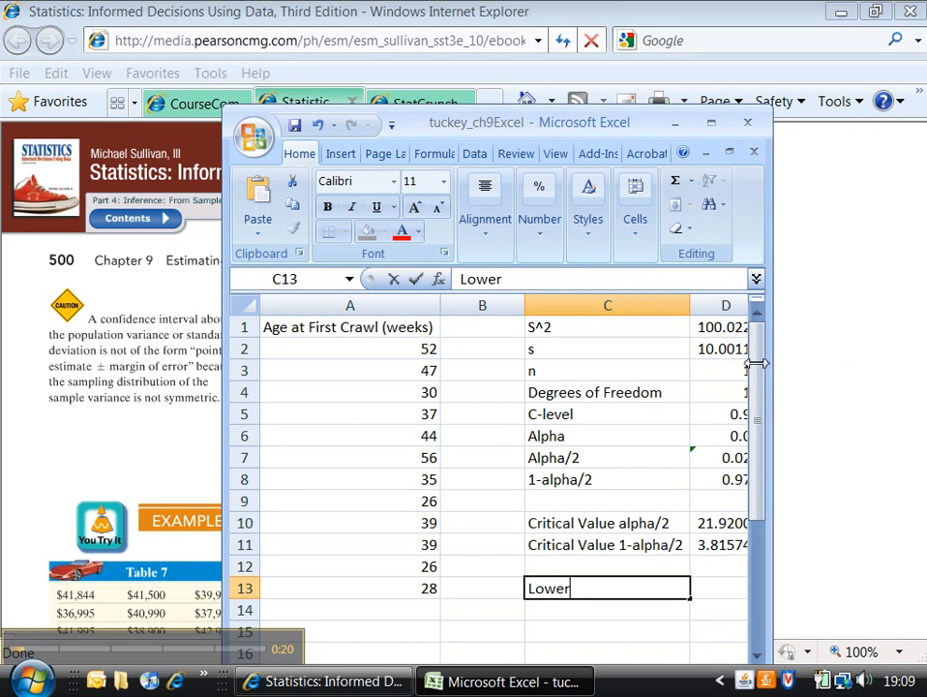
drag(462, 130, 574, 11)
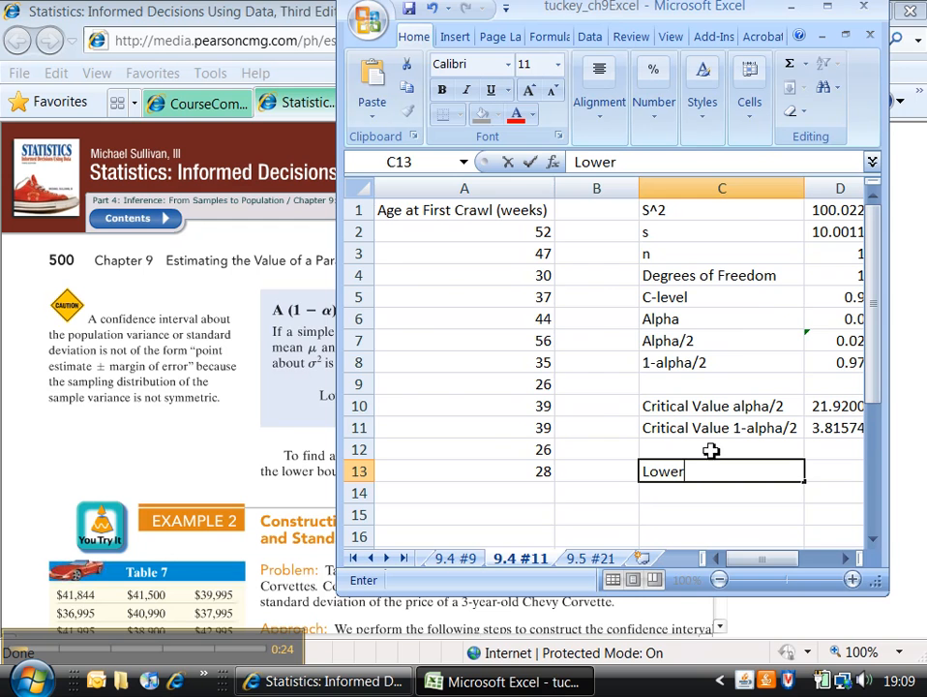
drag(772, 563, 794, 563)
drag(881, 300, 729, 300)
drag(571, 10, 747, 36)
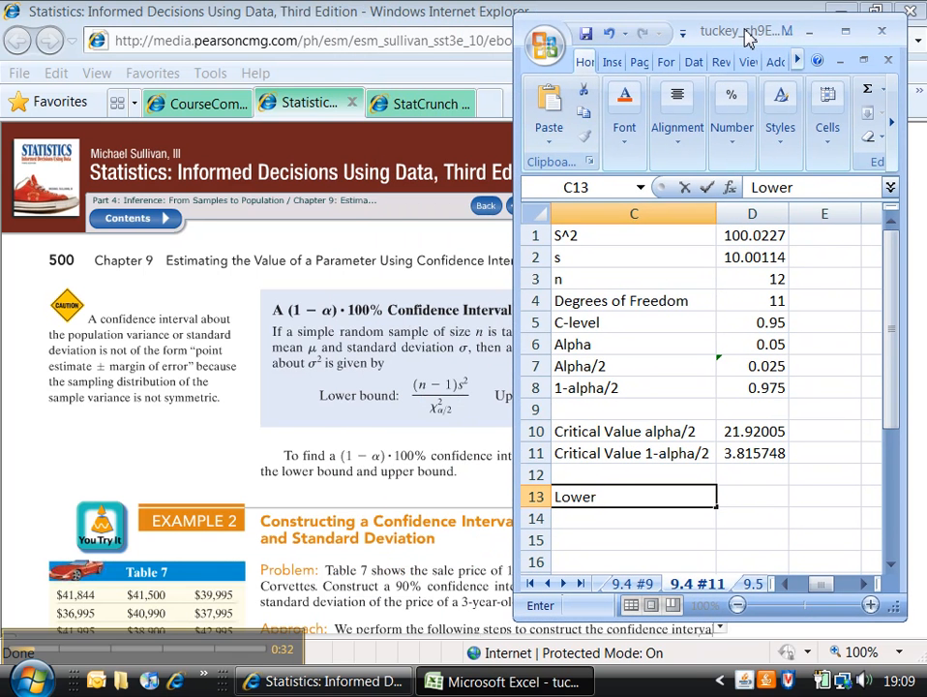
Step: Complete the C13 label as "Lower Bound for Sigma^2" and widen column C to fit it
text(ound for Sigma)
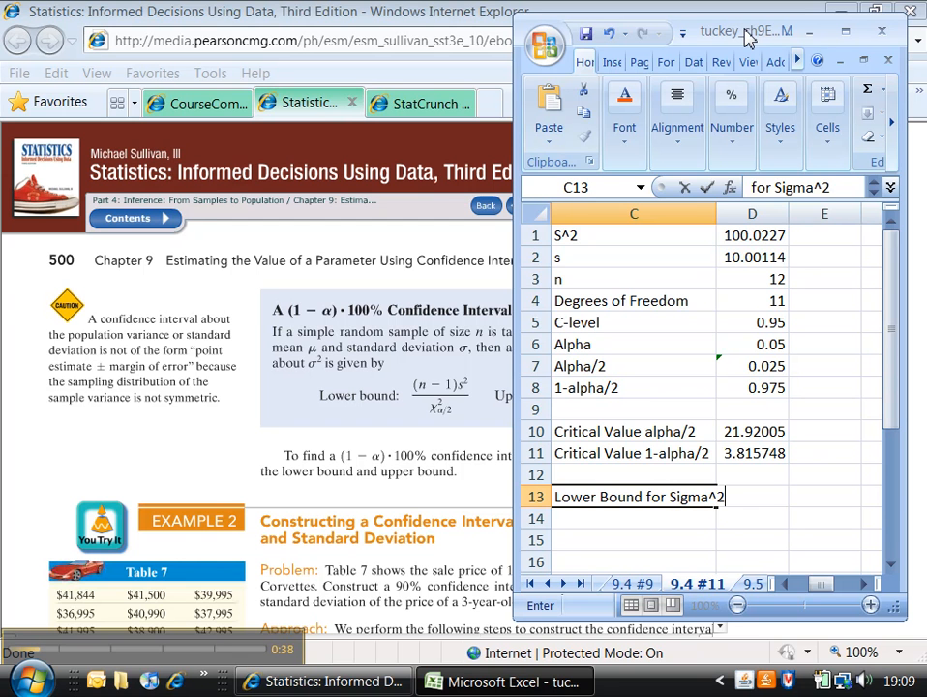
text(^2)
key(Tab)
drag(716, 213, 733, 213)
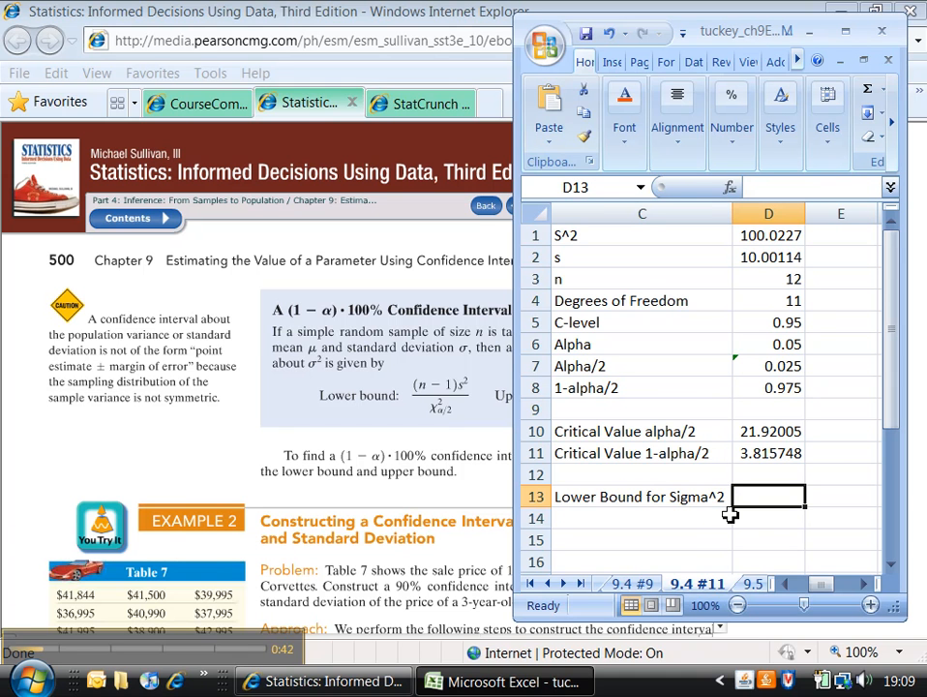
Step: Calculate the lower bound for the variance in D13 with the formula =D4*D1/D10
text(=)
click(774, 305)
text(*)
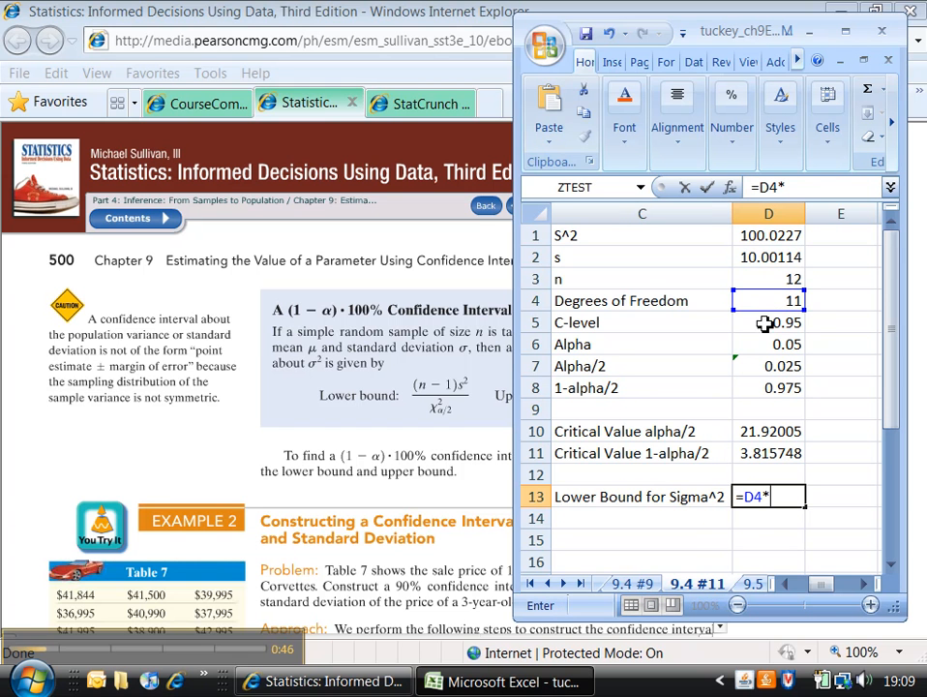
click(777, 236)
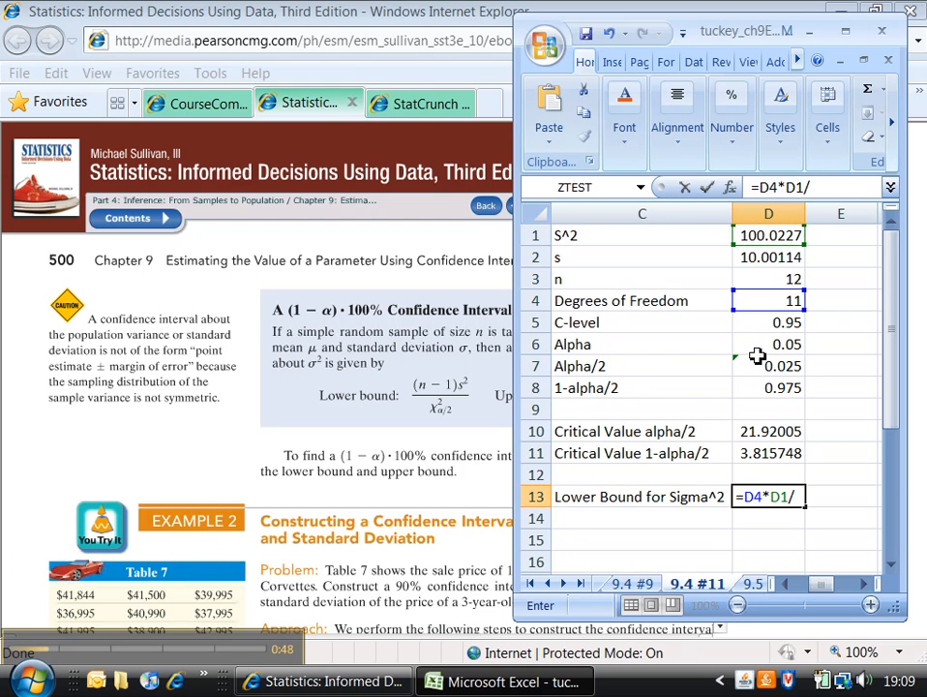
click(767, 434)
key(Return)
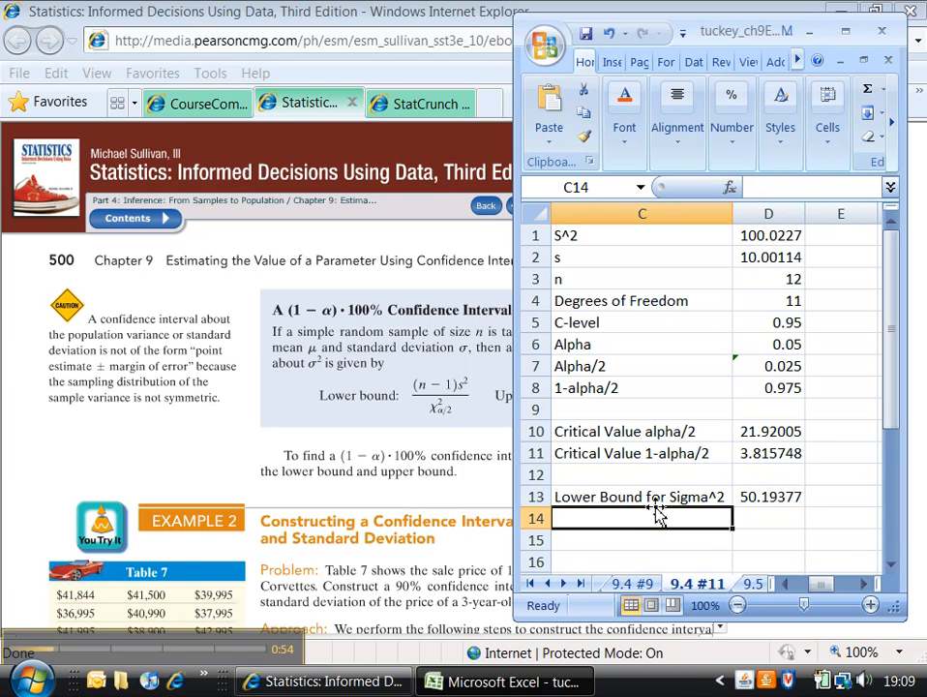
Step: Label C14 "Upper Bound for Sigma^2" and calculate it in D14 with the formula =D4*D1/D11
text(Upper Bound for Sigma)
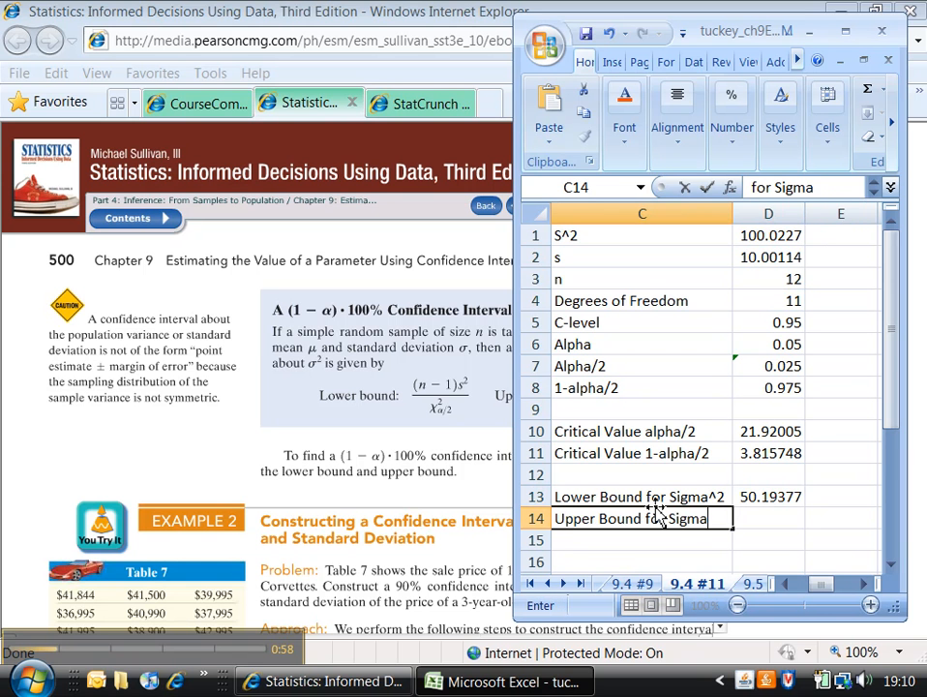
text(^2)
key(Tab)
text(=)
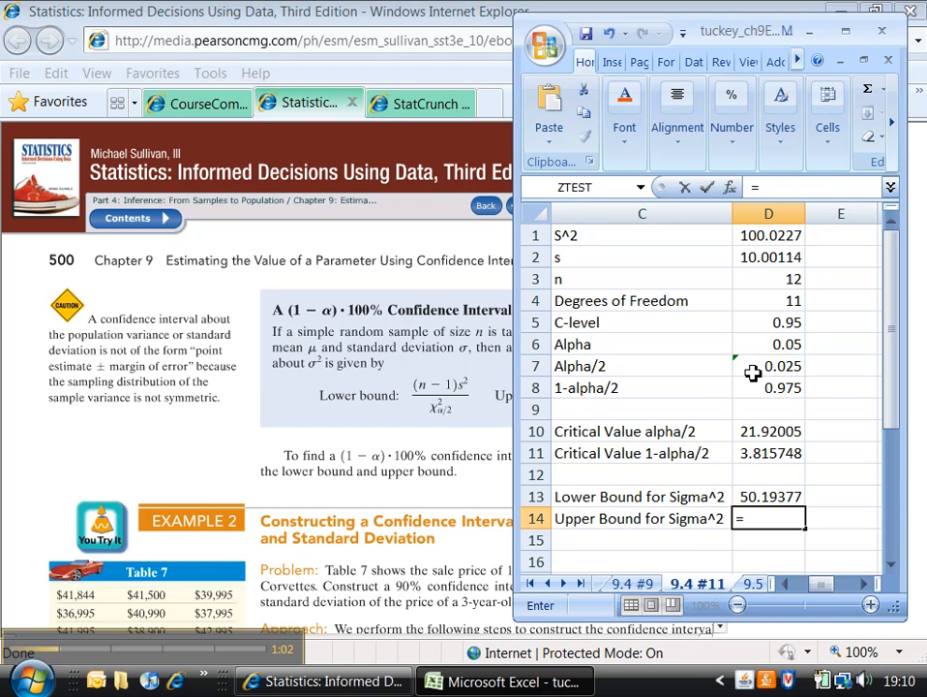
click(765, 302)
text(*)
click(769, 237)
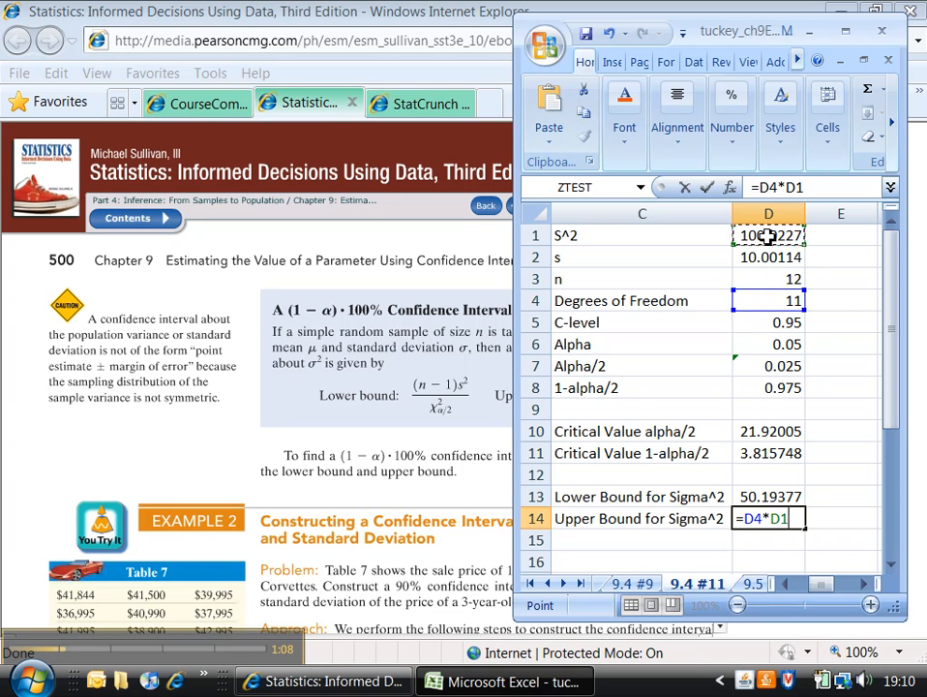
text(/)
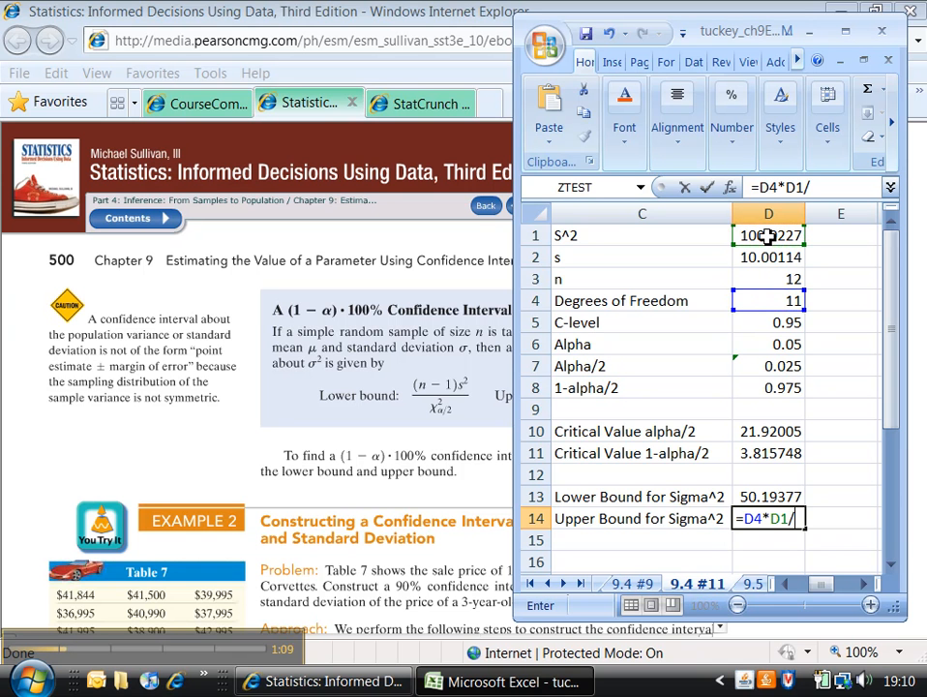
click(747, 455)
key(Return)
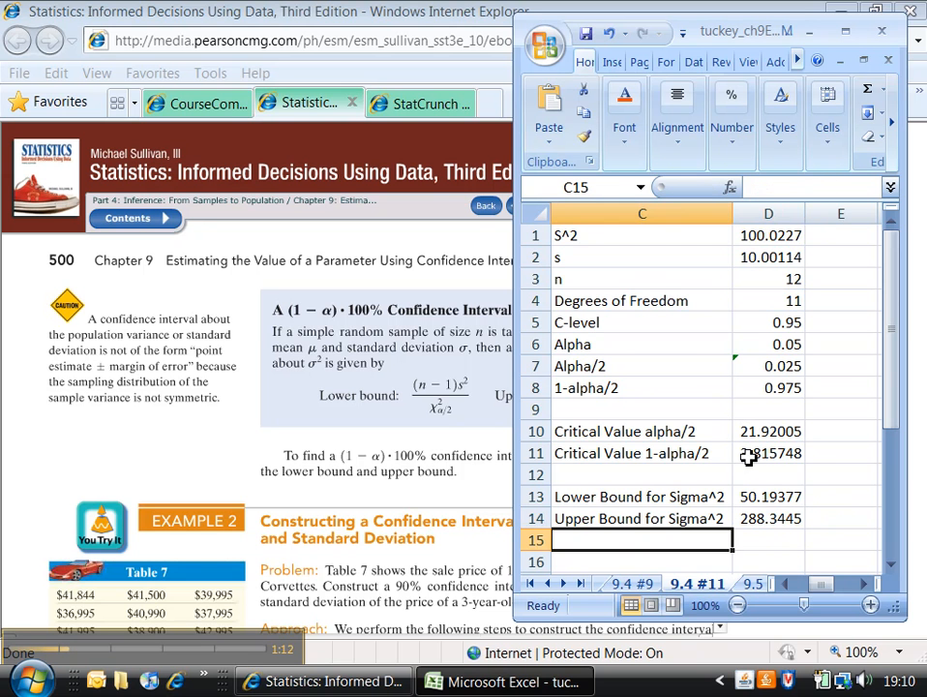
Step: Enter the labels "Lower Bound for Sigma" in C16 and "Upper Bound for Sigma" in C17
scroll(759, 529, down, 2)
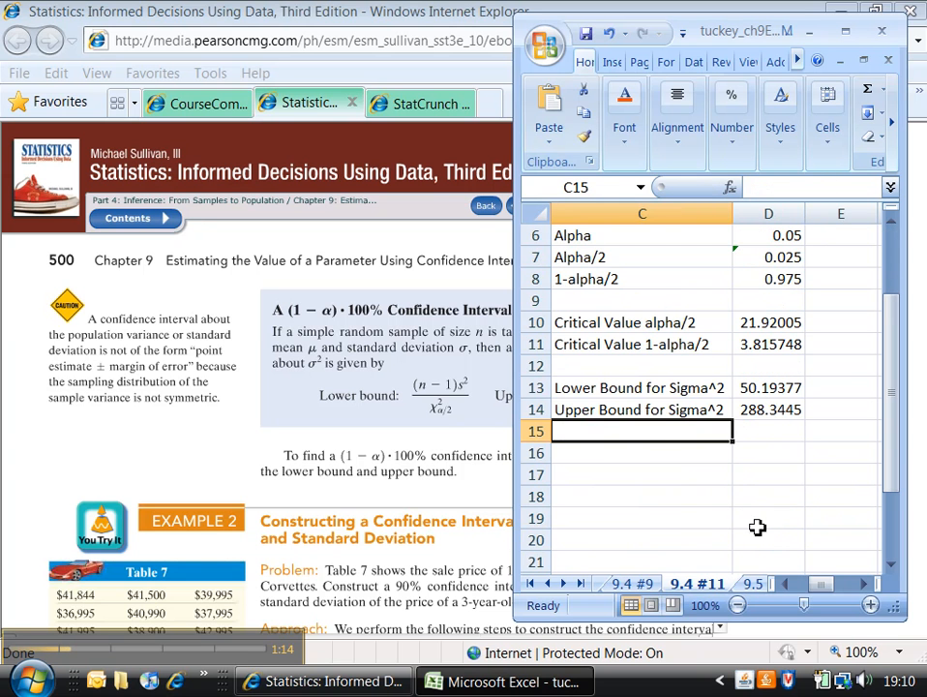
click(666, 449)
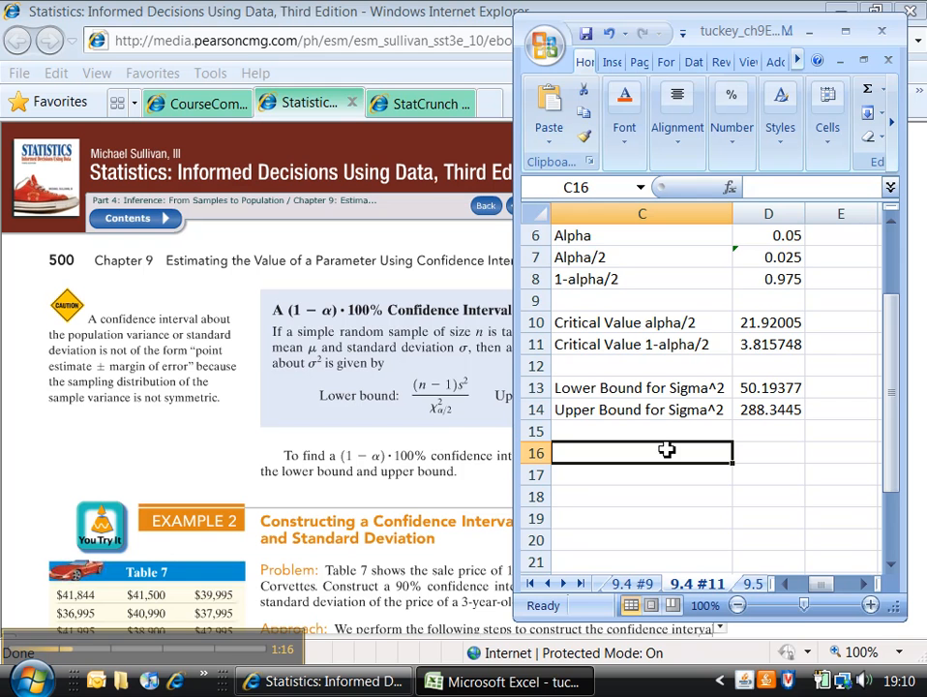
text(Lo)
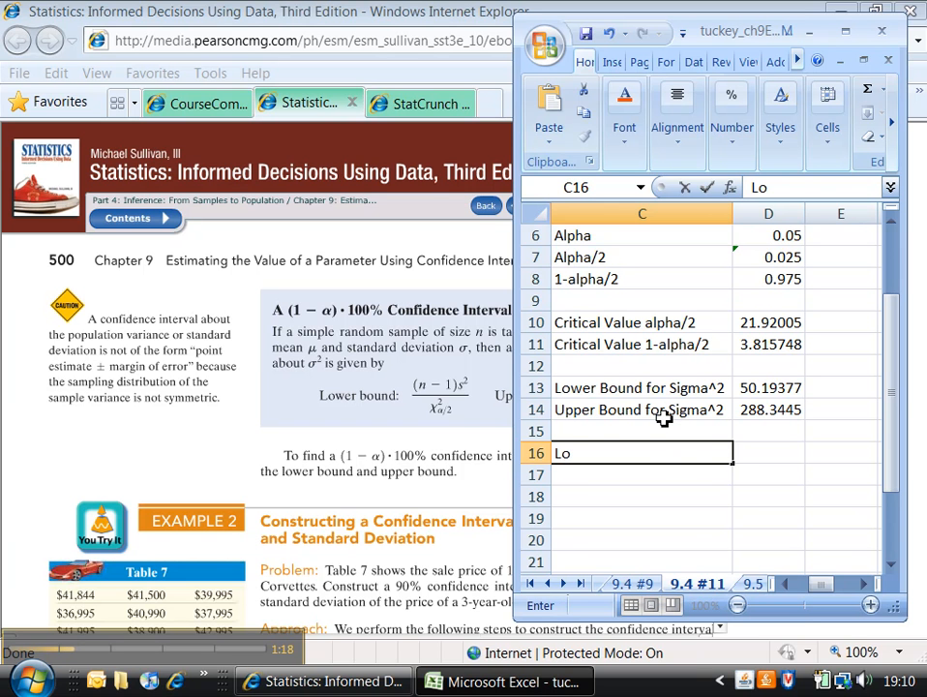
text(wer Bound for Sigma)
key(Return)
text(Up)
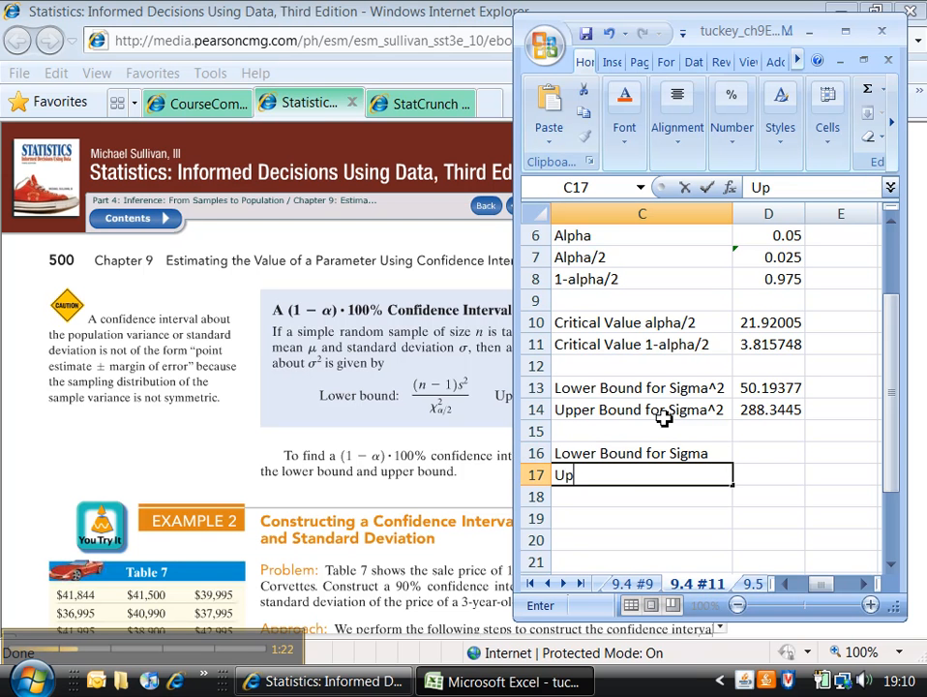
text(per Bound for )
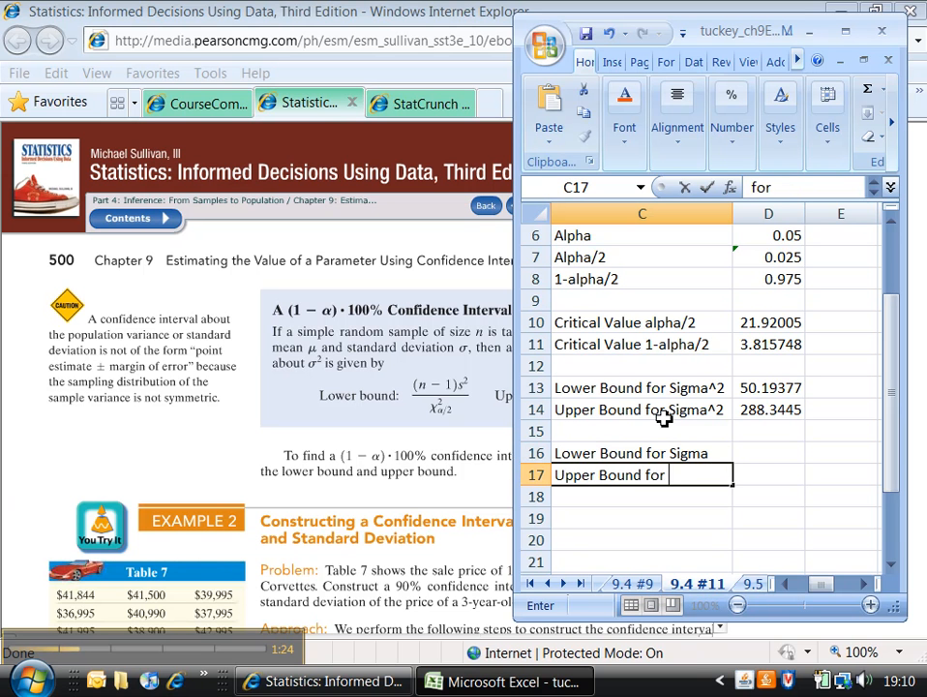
text(Sigma)
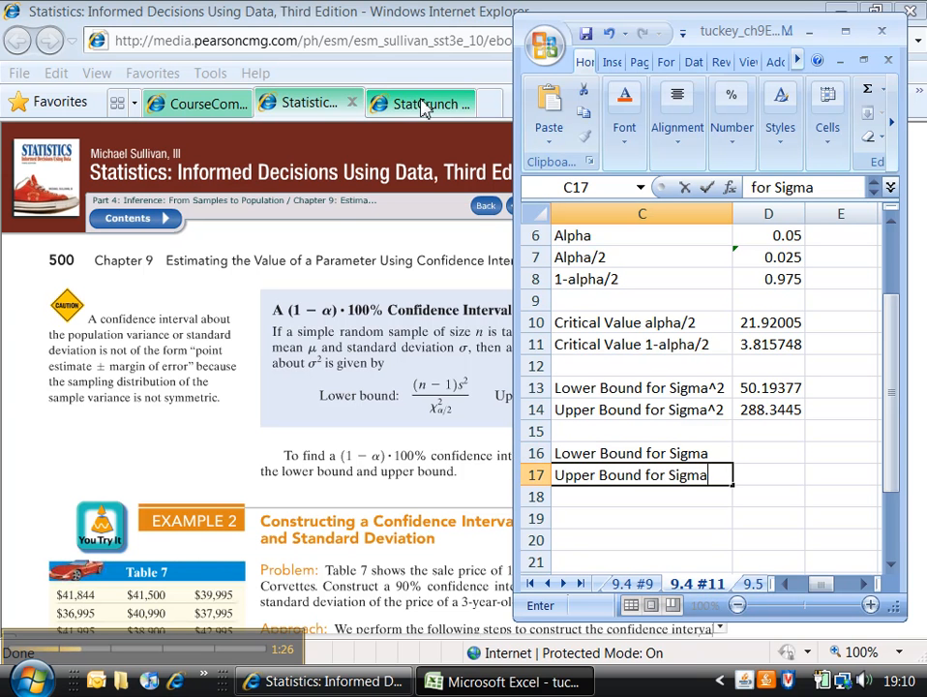
Step: Switch to the e-book in the browser and read problem 11, Crawling Babies, on page 501
click(342, 271)
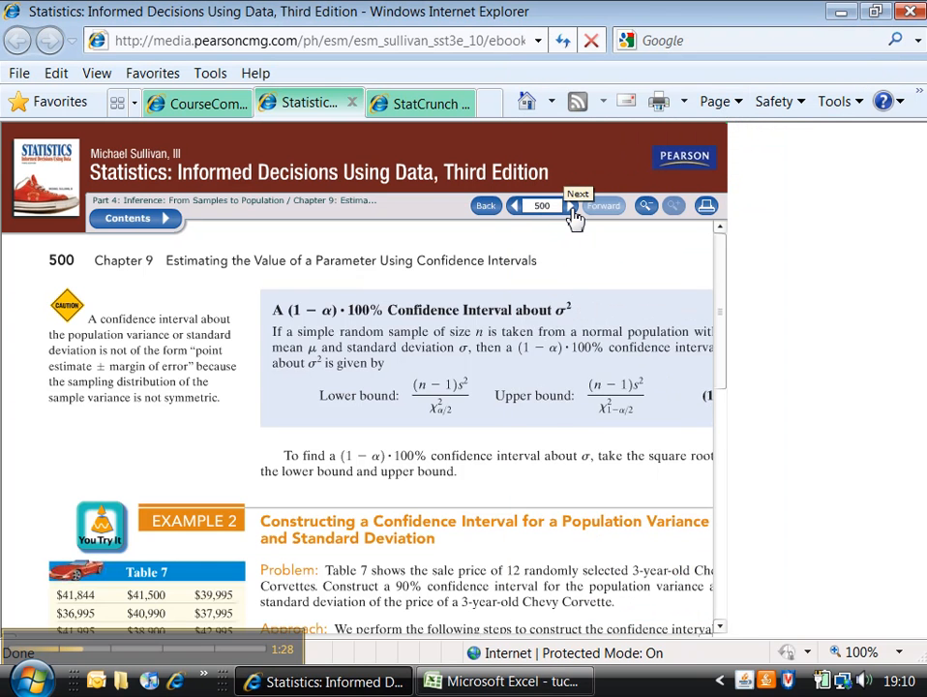
click(570, 206)
scroll(542, 413, down, 3)
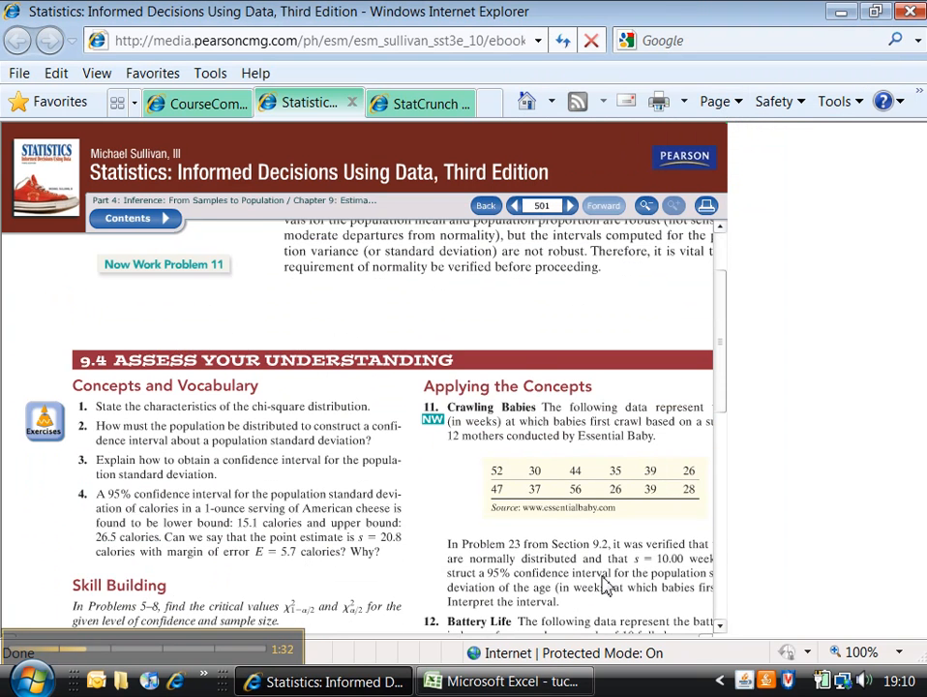
scroll(603, 584, right, 3)
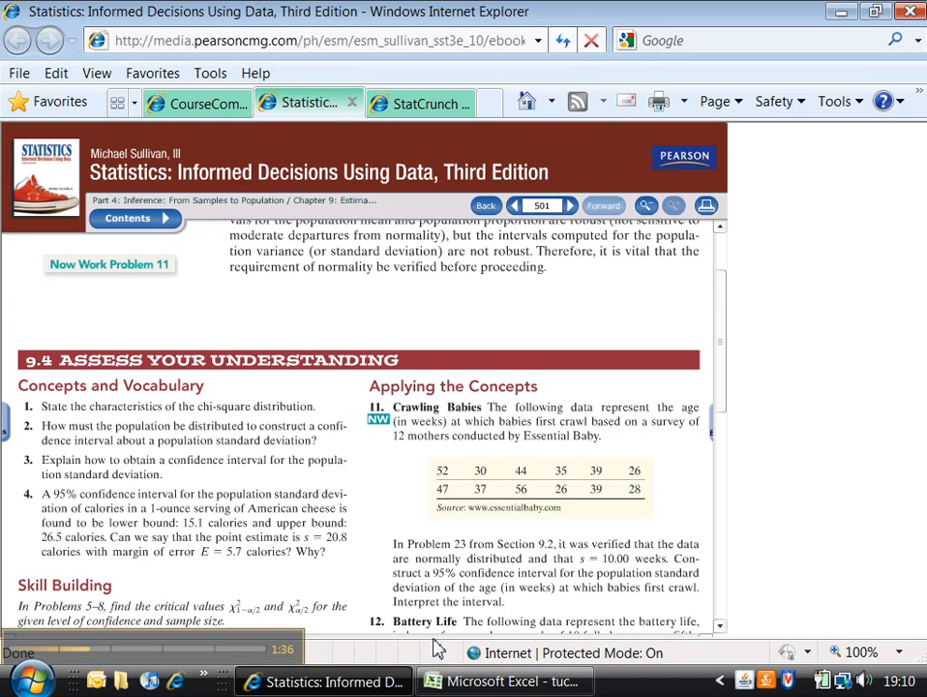
Step: Switch back to the Excel workbook and calculate the lower bound for sigma in D16 with =SQRT(D13)
click(465, 681)
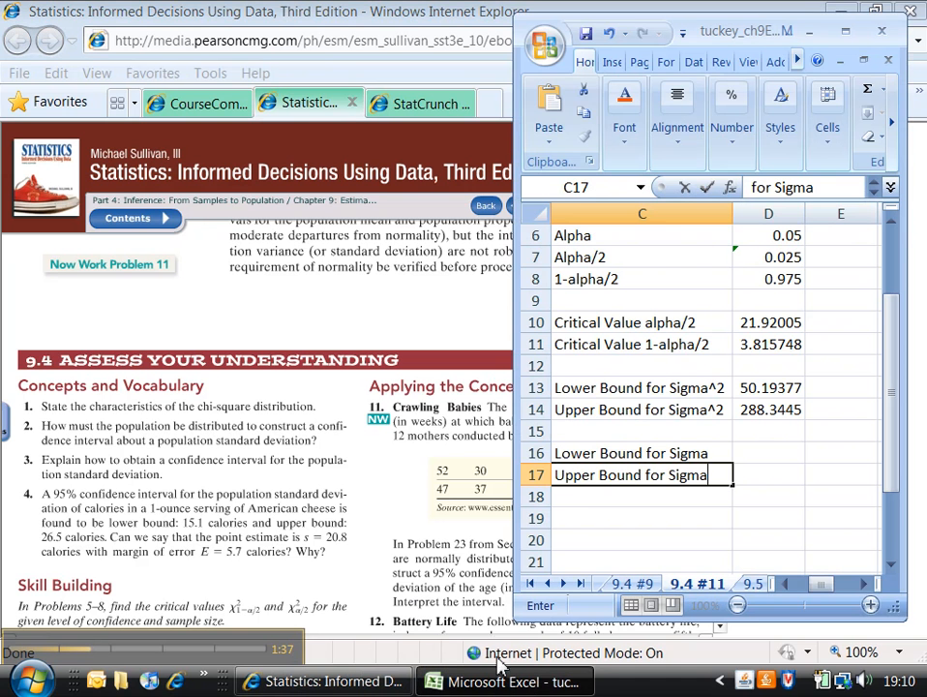
click(753, 453)
text(=)
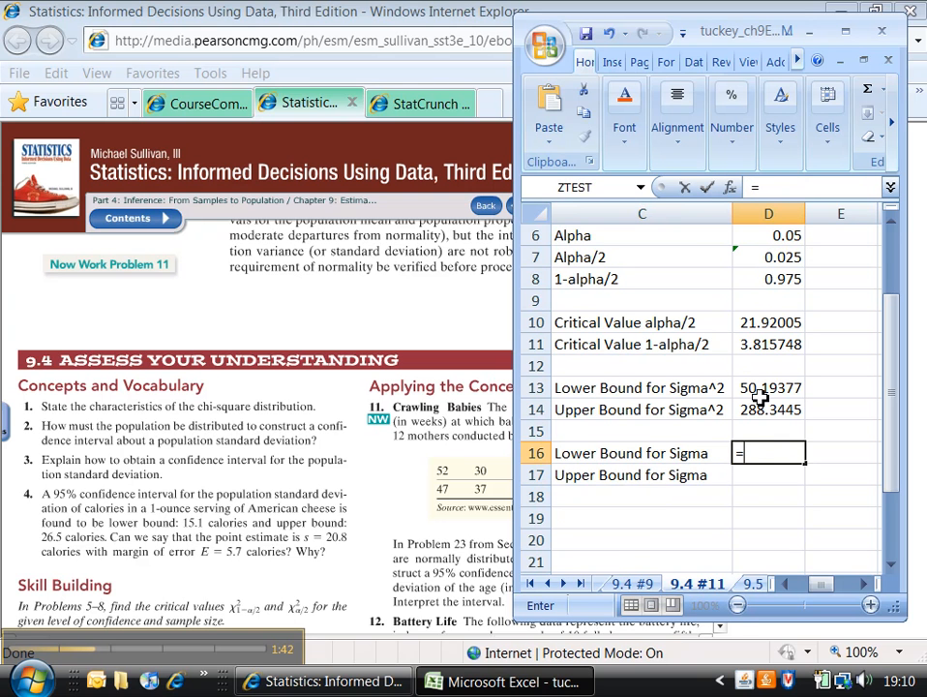
text(SQRT()
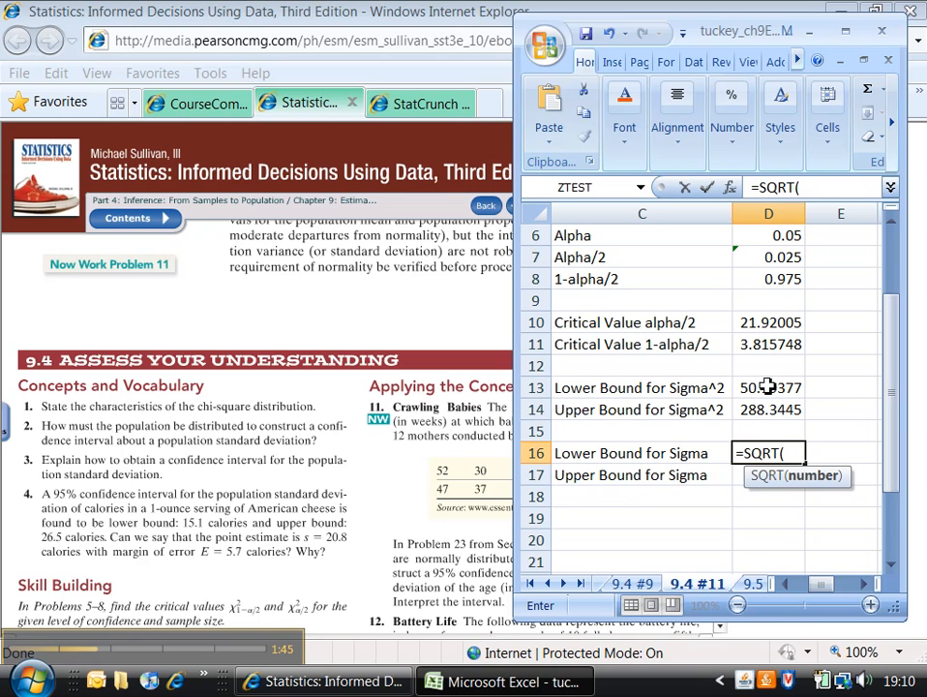
click(769, 387)
text())
key(Return)
Step: Calculate the upper bound for sigma in D17 with the formula =SQRT(D14)
text(=)
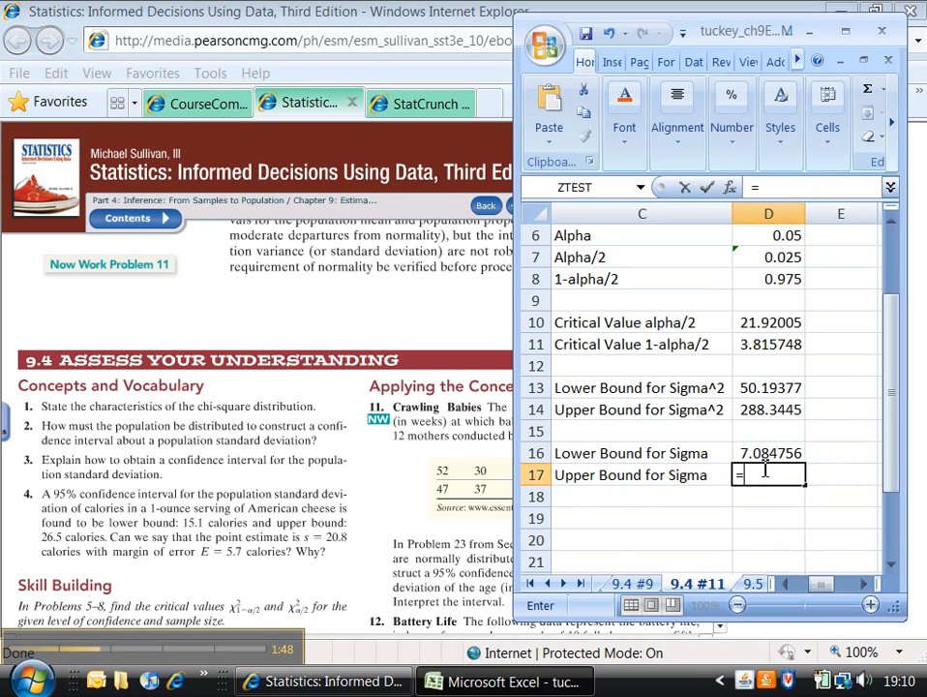
text(SQRT()
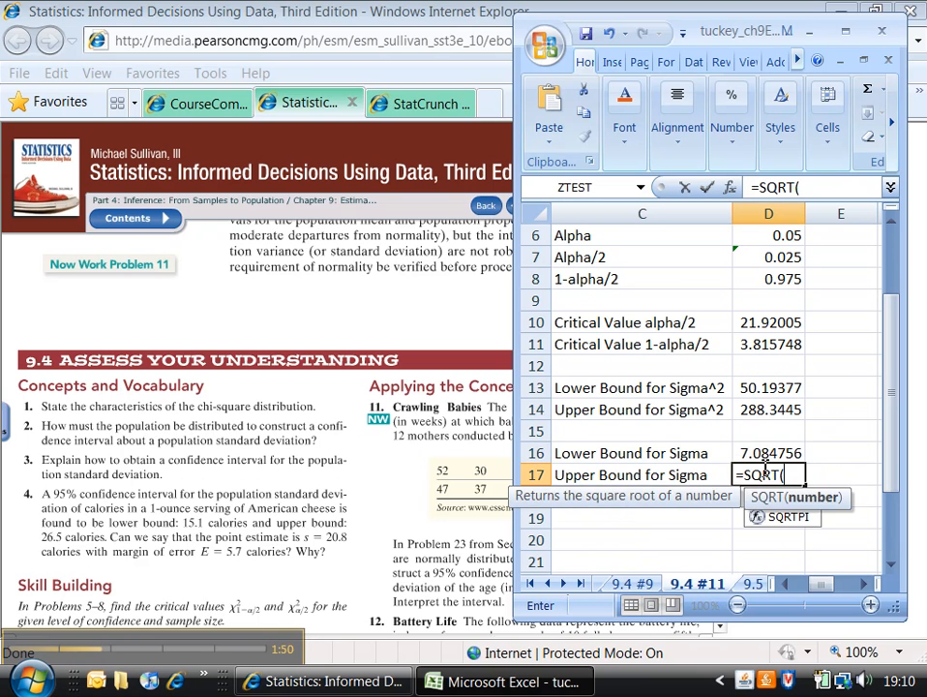
click(774, 409)
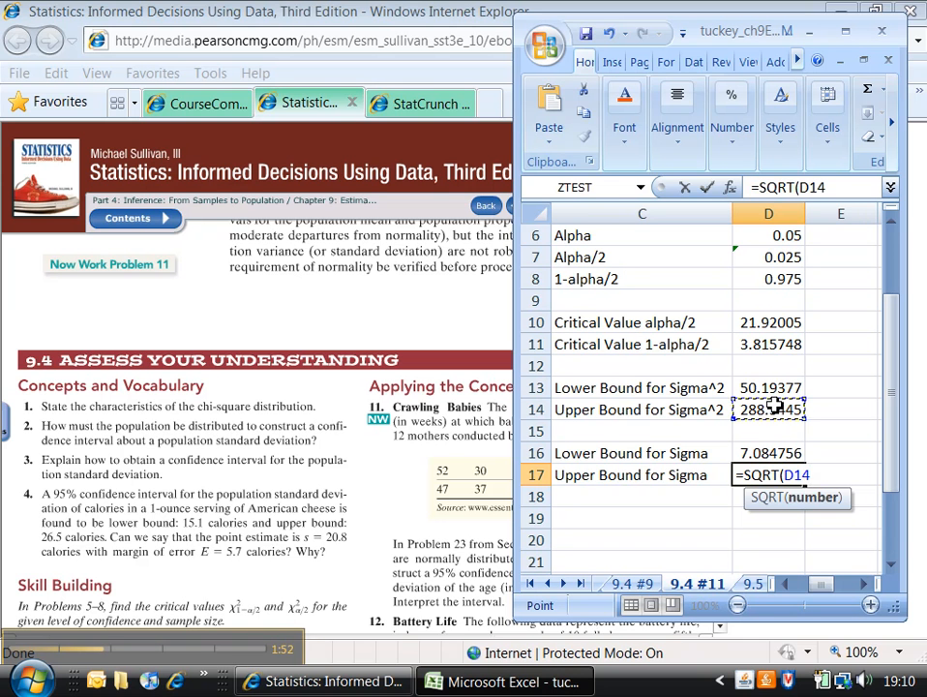
text())
key(Return)
Step: Format the sigma bounds in C16:D17 as bold with a yellow fill
click(757, 469)
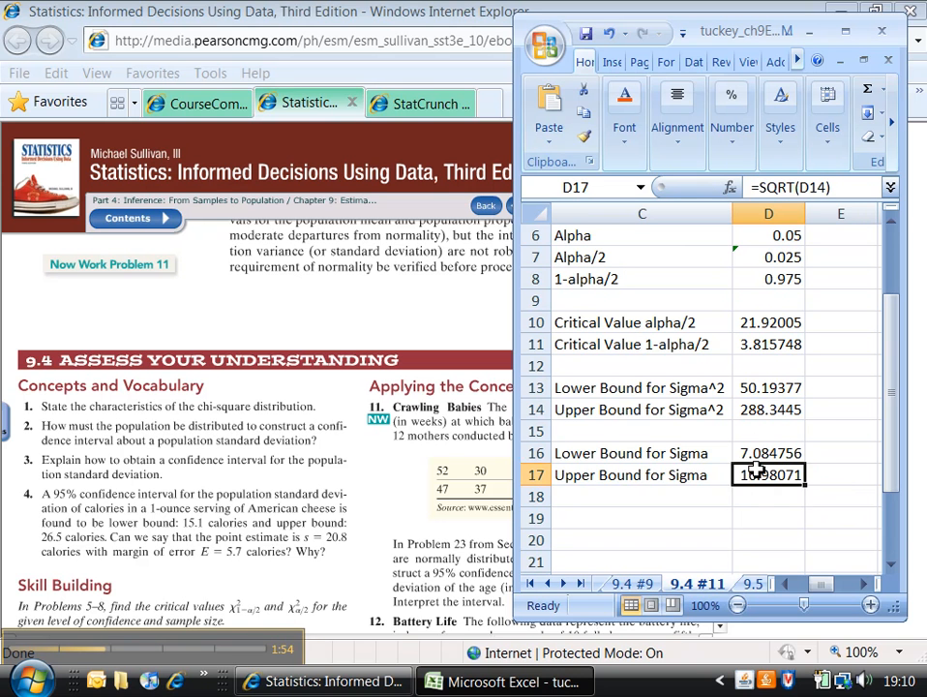
drag(757, 469, 682, 453)
key(ctrl+b)
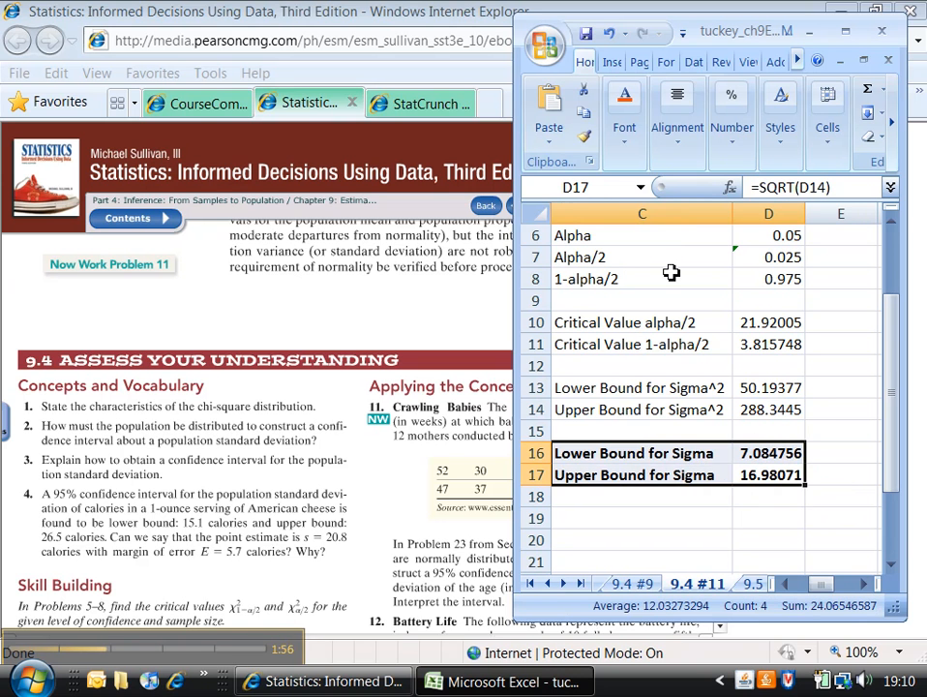
click(624, 124)
click(741, 231)
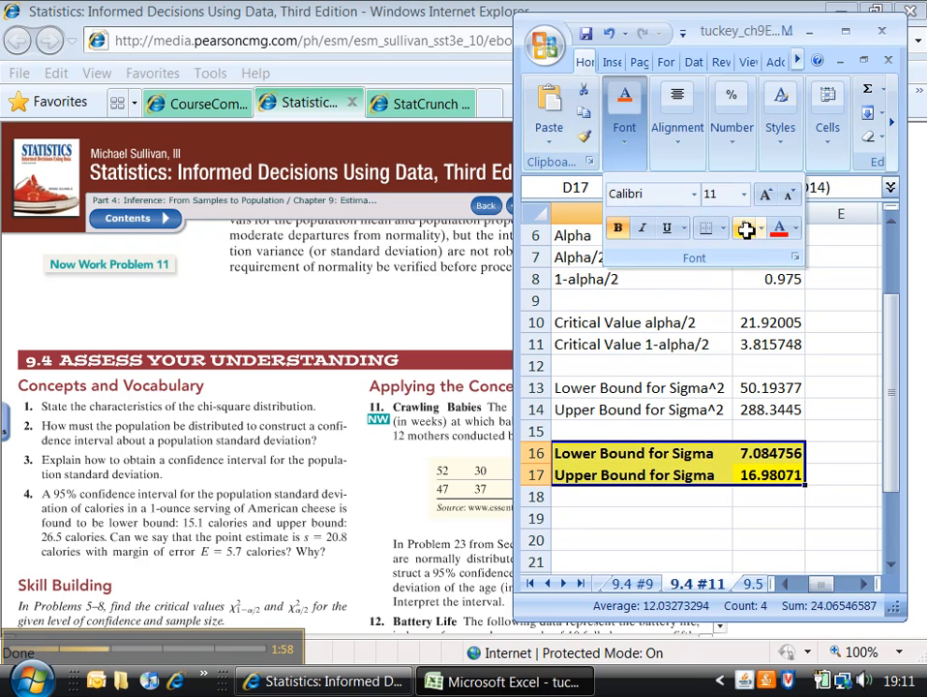
click(710, 503)
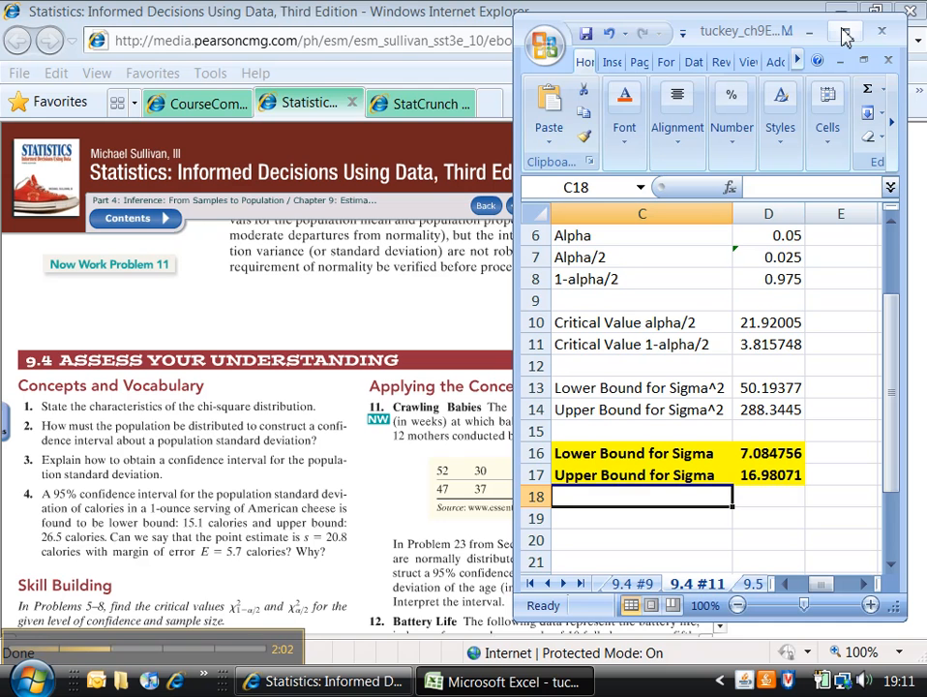
Step: Switch to StatCrunch and compute a one-sample variance confidence interval from the Age at First Crawl data at level 0.95
click(414, 108)
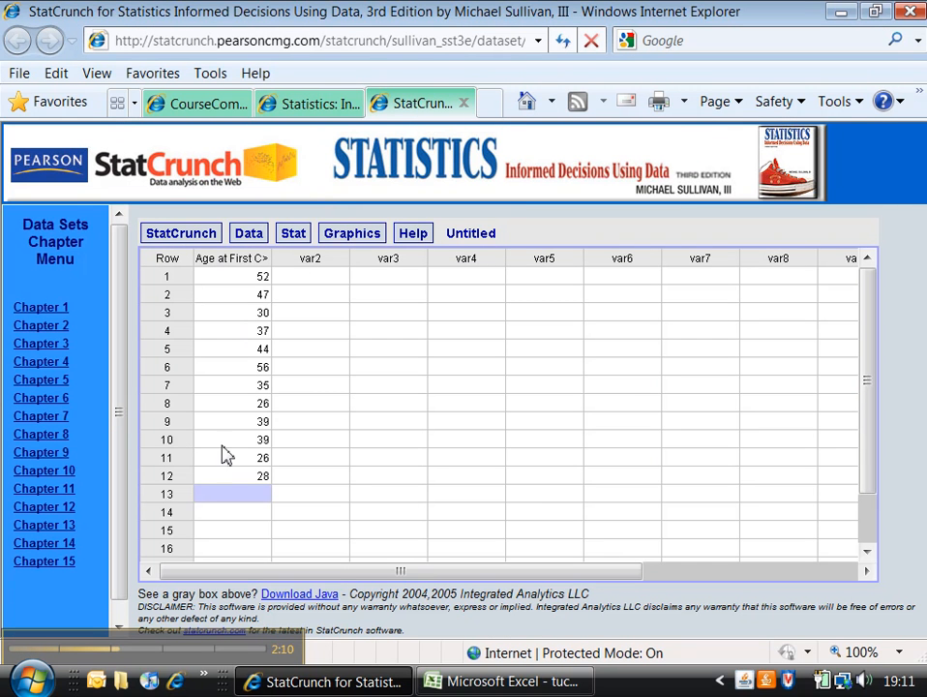
click(302, 236)
mouse_move(344, 376)
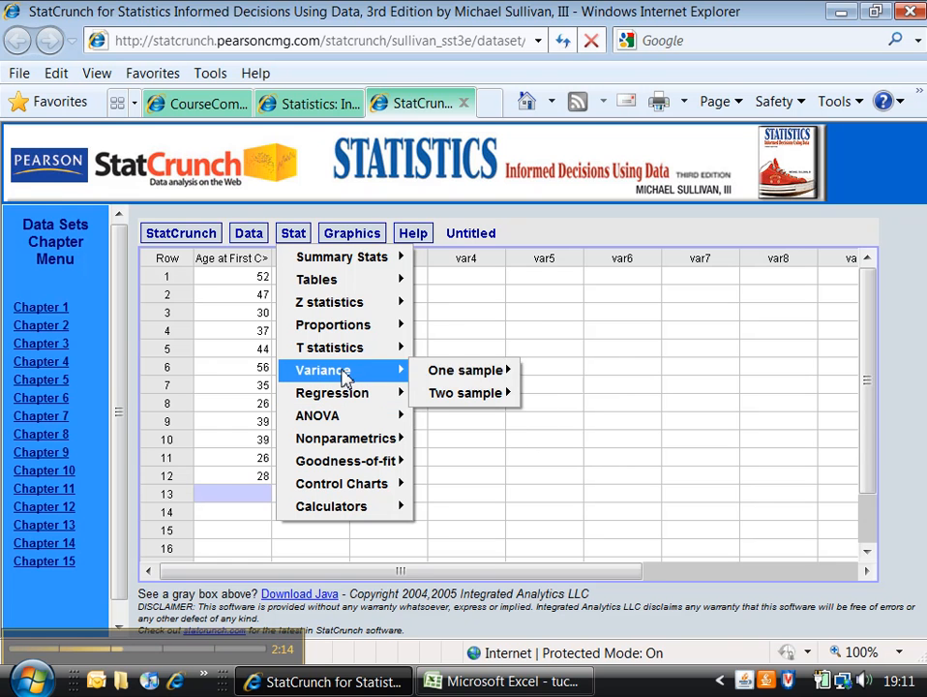
mouse_move(445, 371)
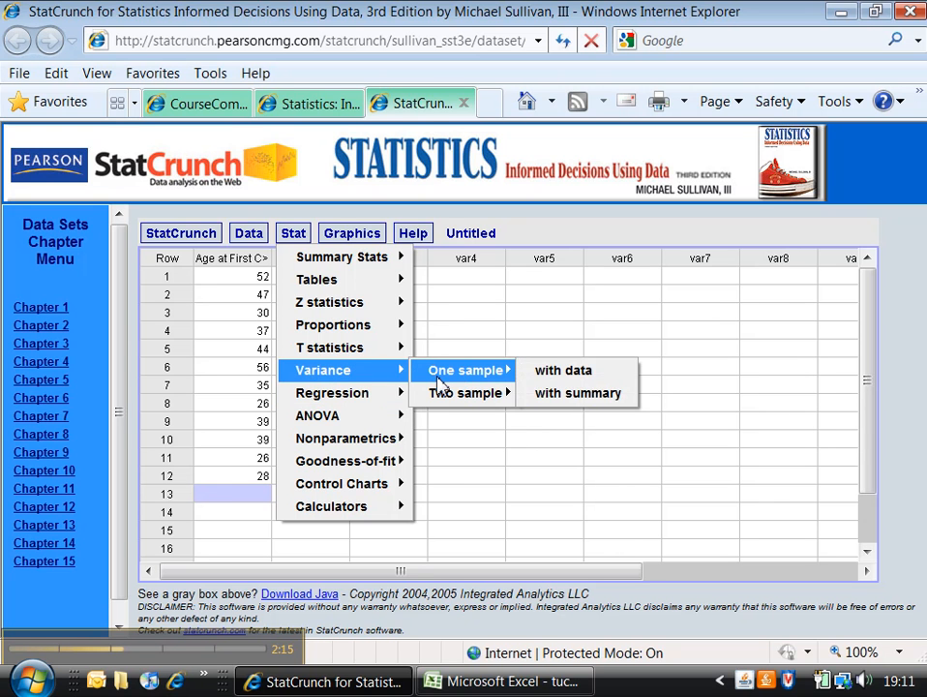
click(561, 384)
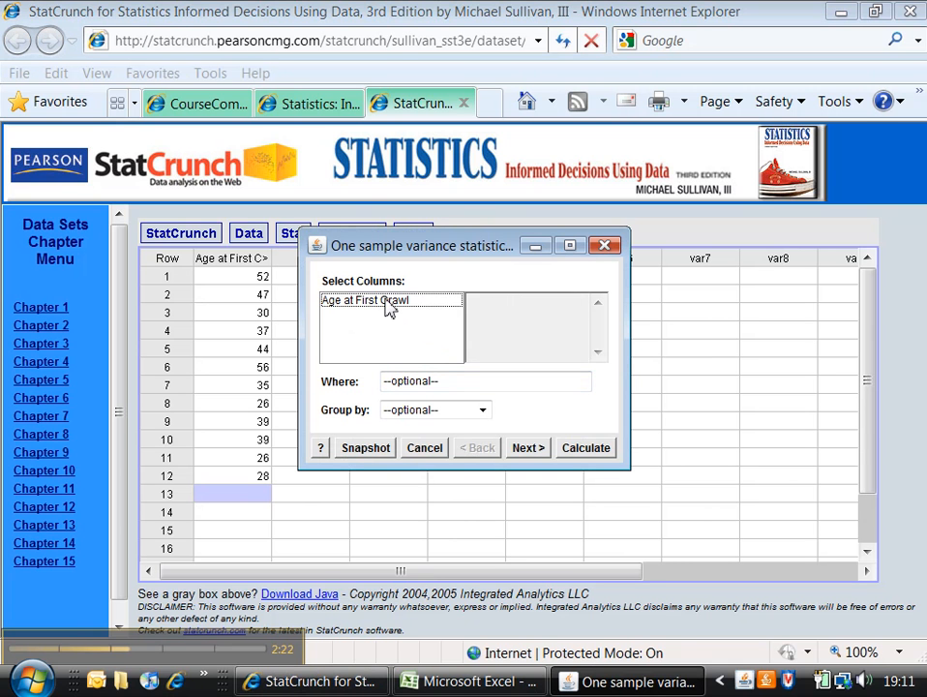
click(390, 301)
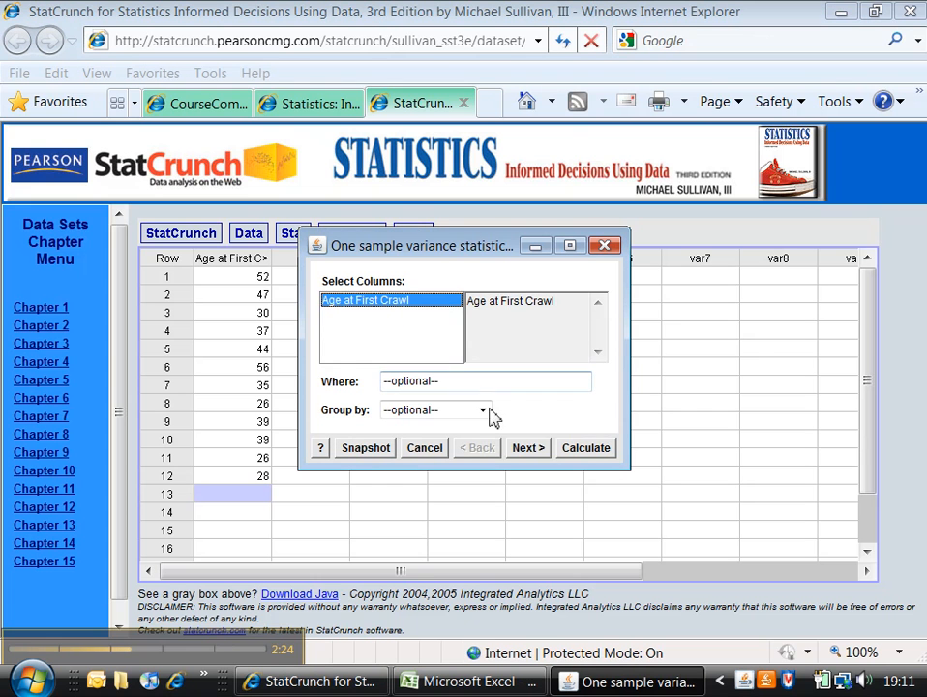
click(527, 450)
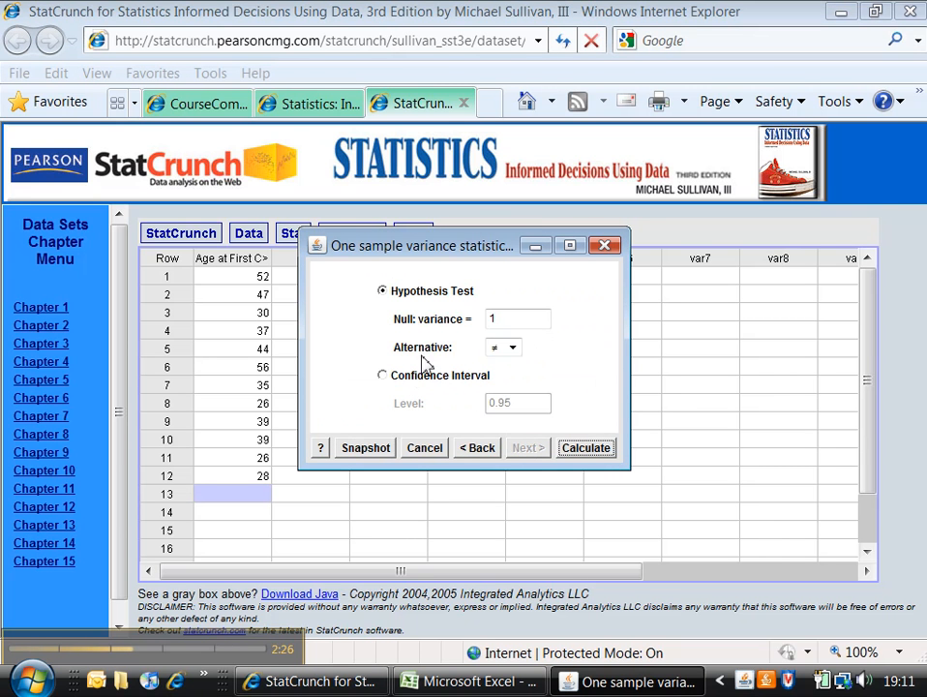
click(416, 379)
click(520, 404)
click(592, 447)
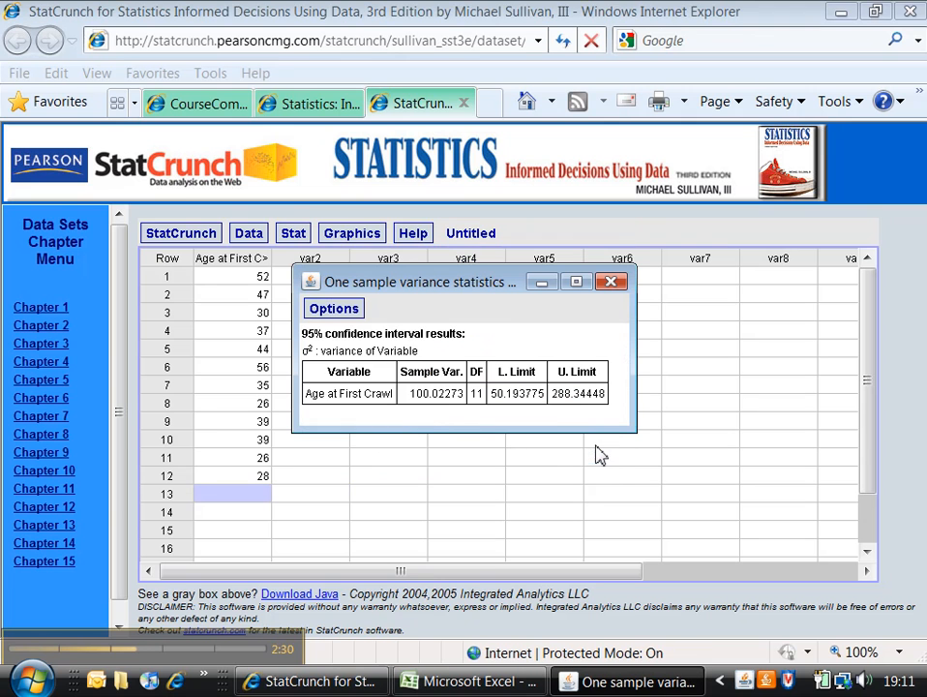
Step: Copy the StatCrunch variance interval results and paste them into the Excel sheet 9.4 #11 starting at cell F2
click(330, 312)
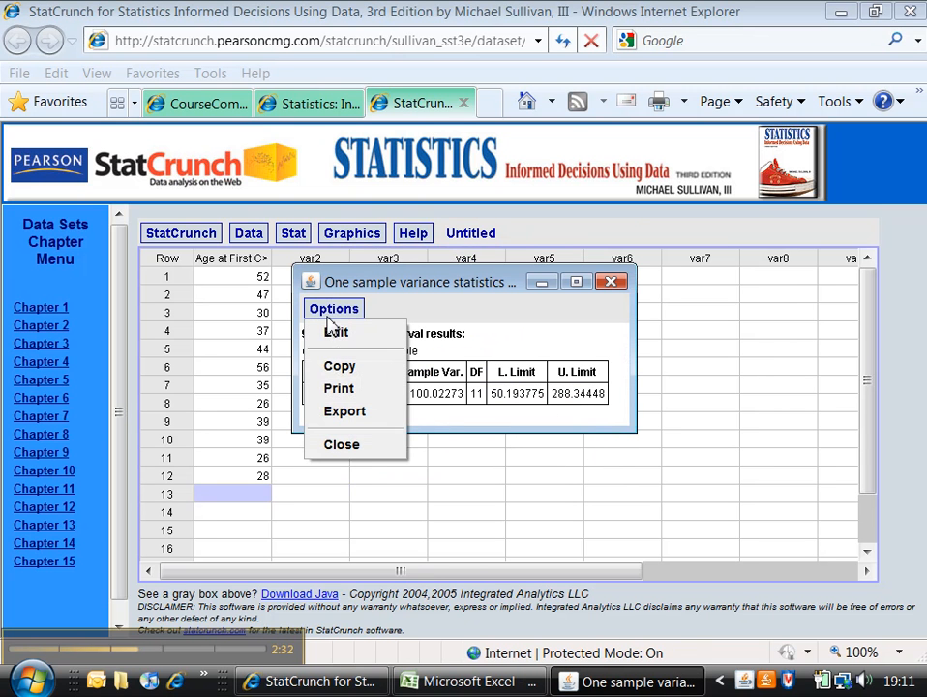
click(341, 365)
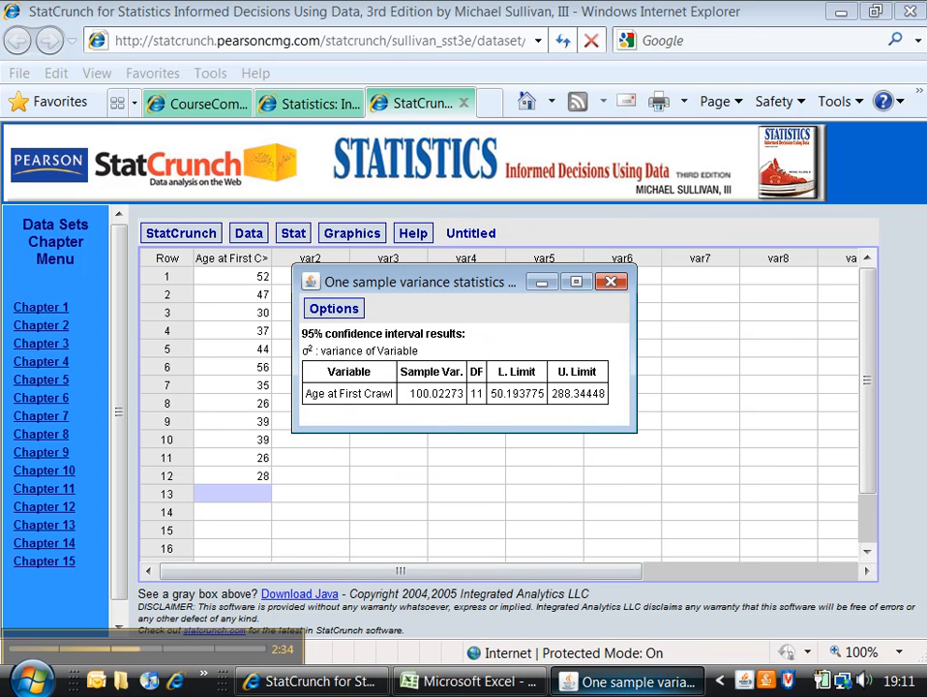
click(472, 681)
scroll(563, 540, down, 3)
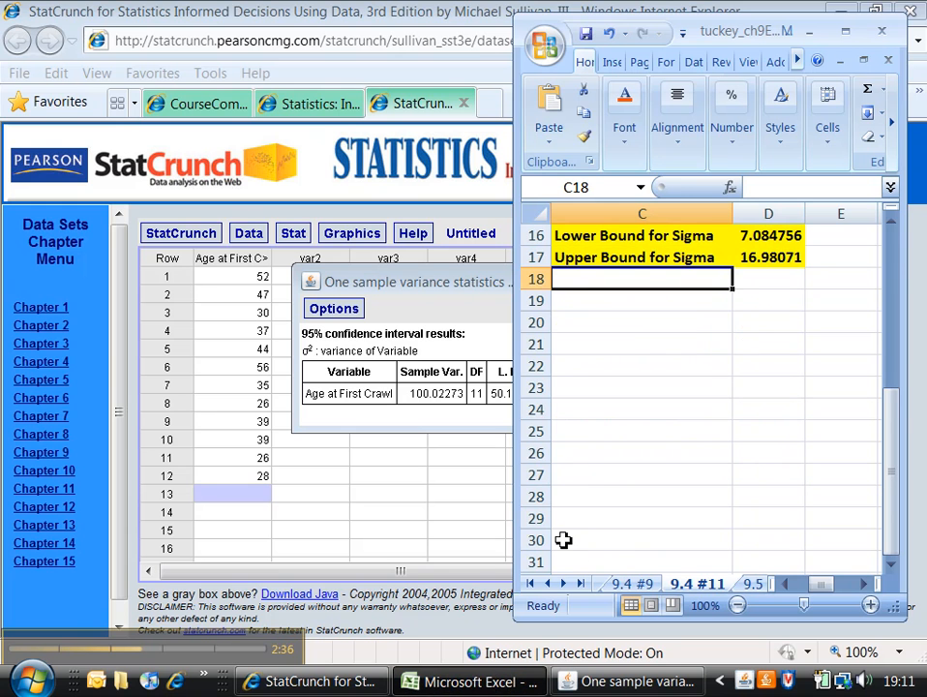
click(846, 30)
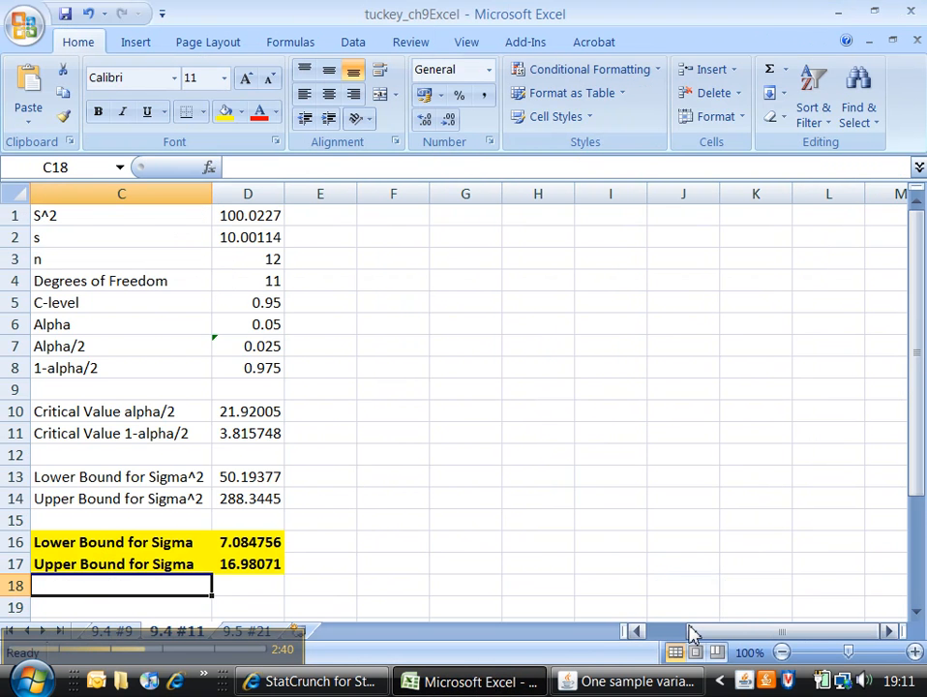
drag(704, 634, 639, 634)
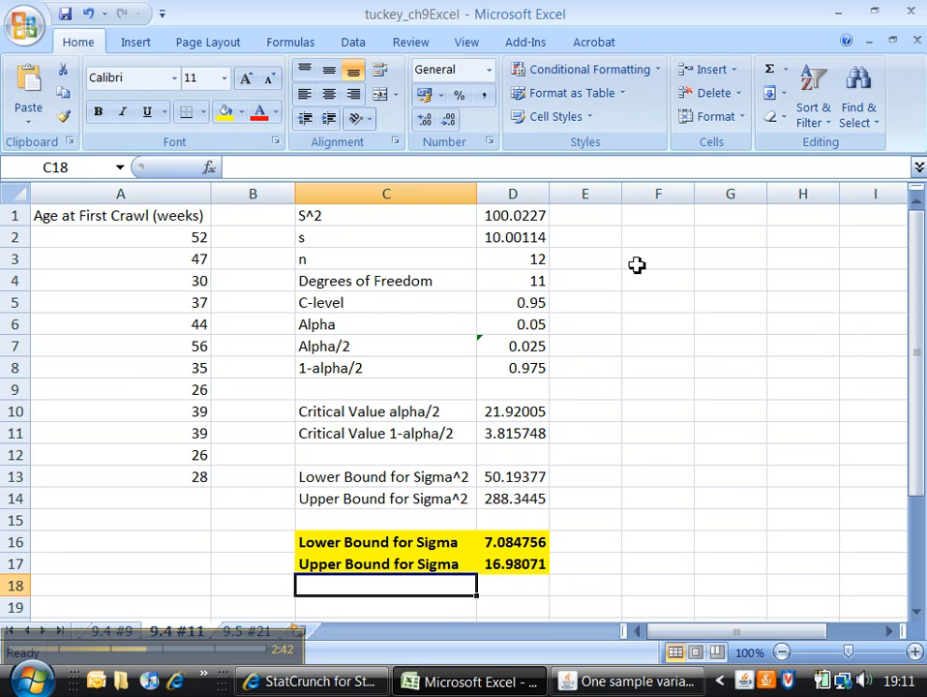
click(647, 233)
key(ctrl+v)
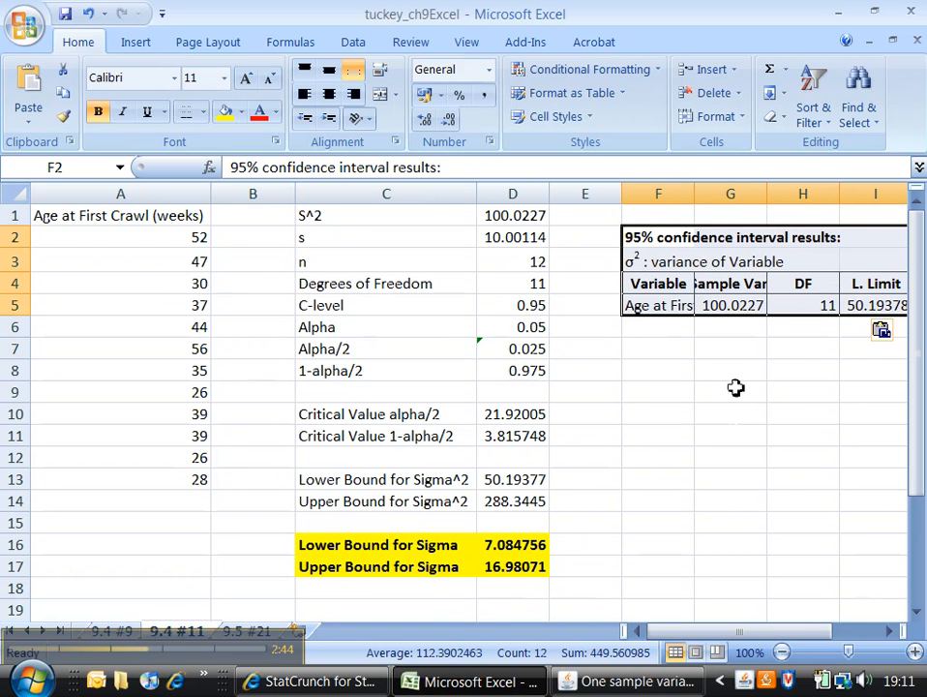
Step: Compare the pasted lower and upper limits in I4:J5 with the sigma-squared bounds calculated in D13:D14
drag(719, 630, 735, 636)
drag(771, 302, 717, 288)
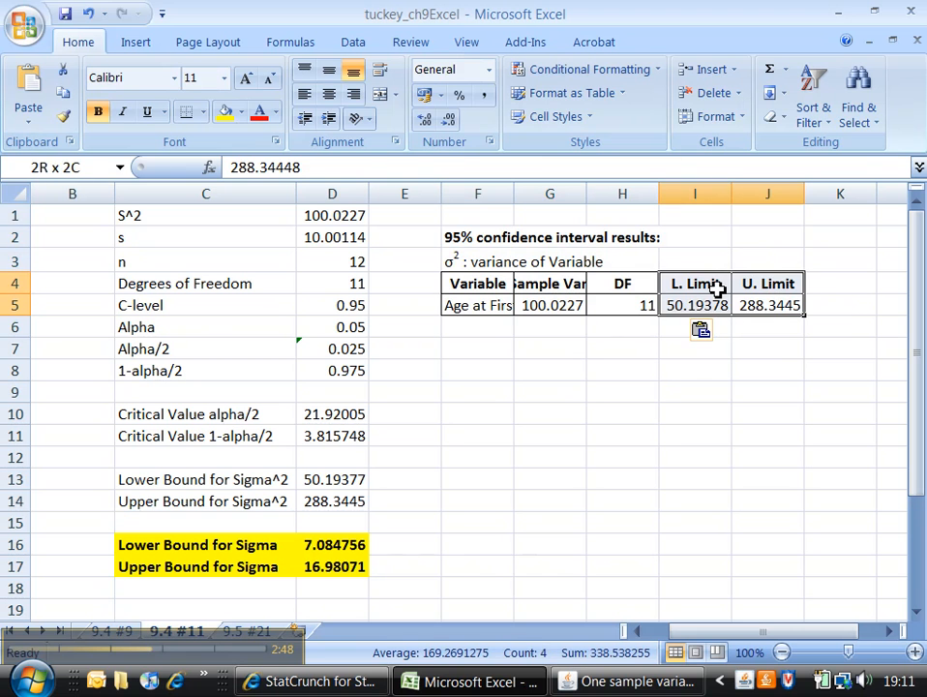
click(305, 497)
drag(306, 497, 304, 491)
Step: Switch to StatCrunch and check which procedures are offered for variance
click(339, 681)
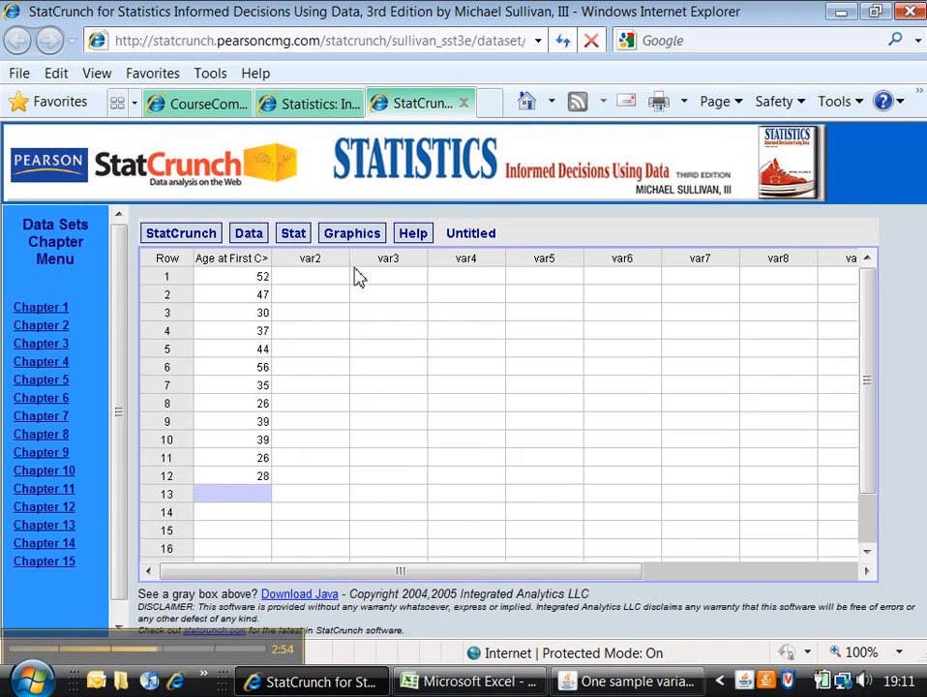
click(297, 237)
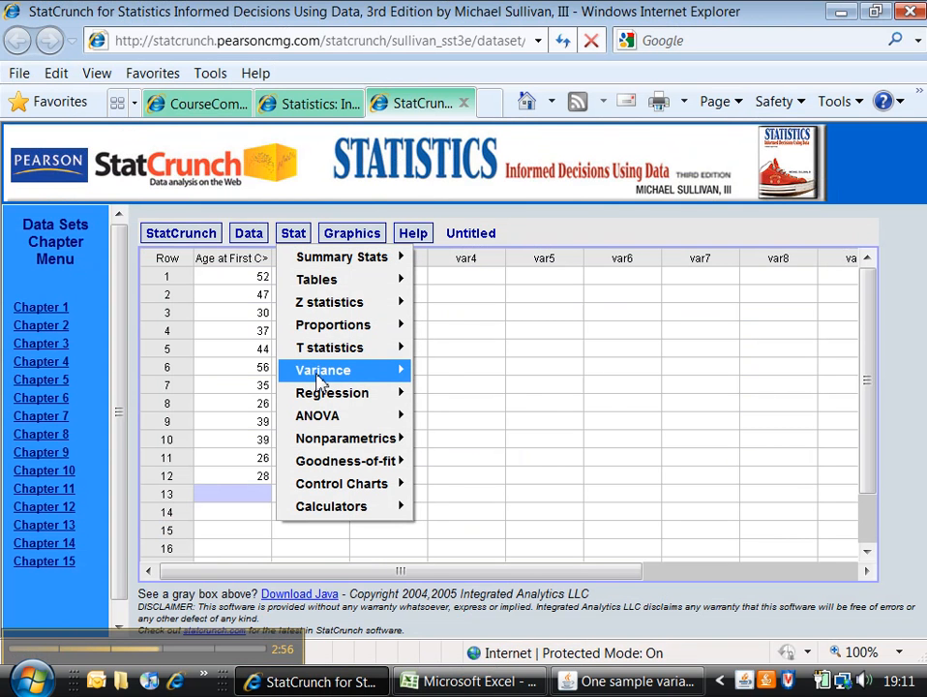
mouse_move(319, 380)
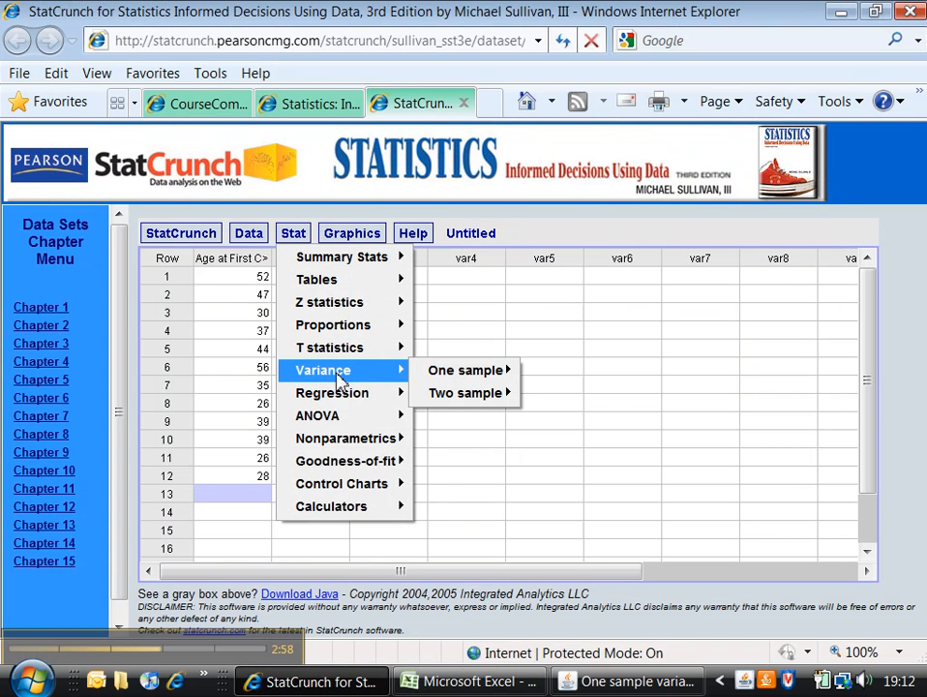
Step: Return to the Excel workbook and compare the StatCrunch variance limits and their description in F3 with the sigma bounds in C16:D17
click(440, 683)
click(776, 325)
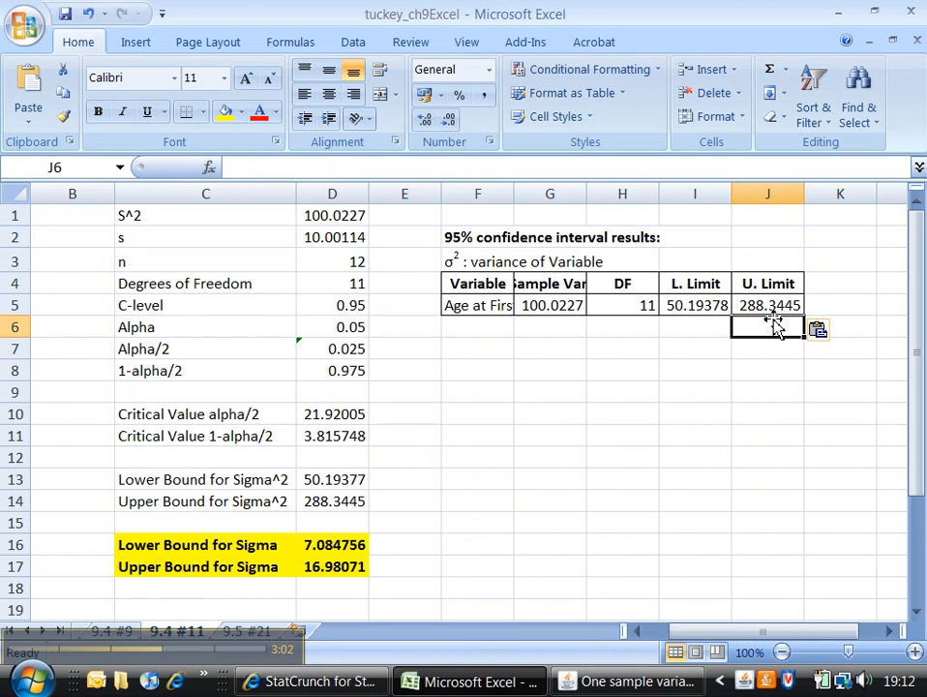
drag(769, 304, 681, 284)
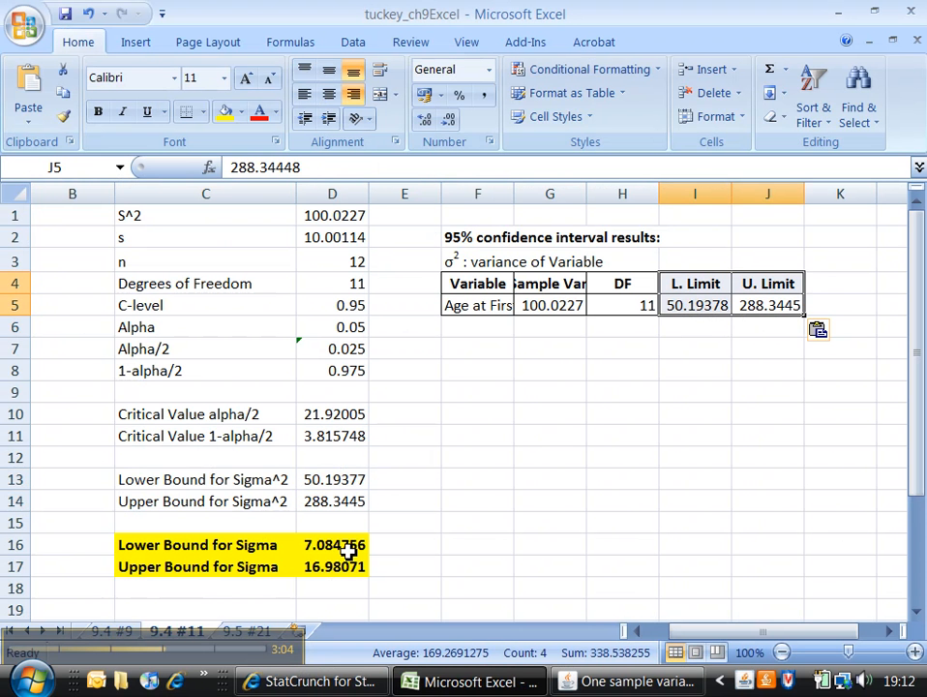
drag(362, 549, 262, 561)
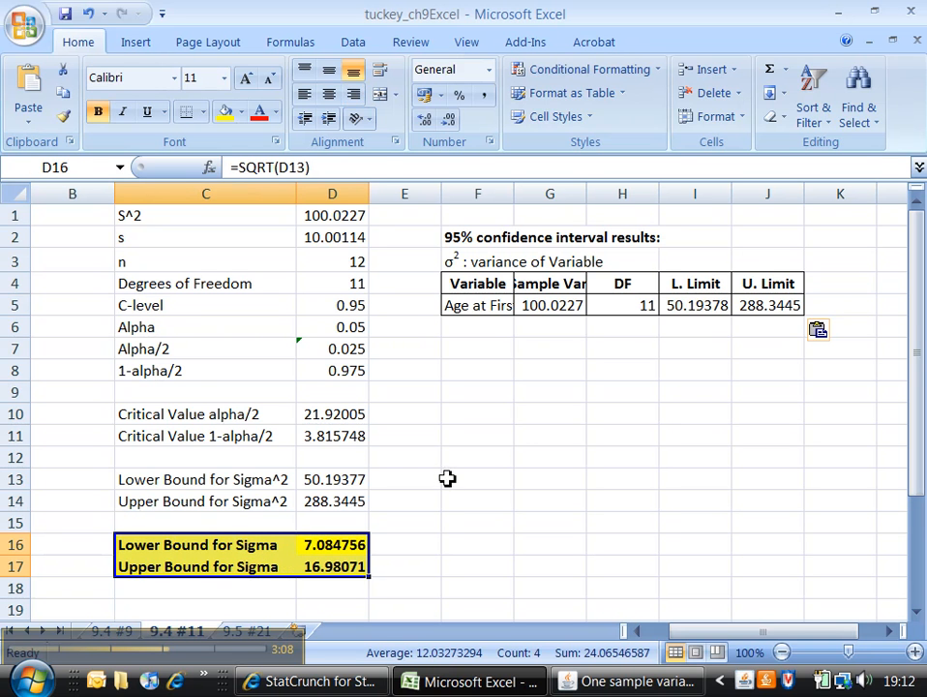
click(451, 259)
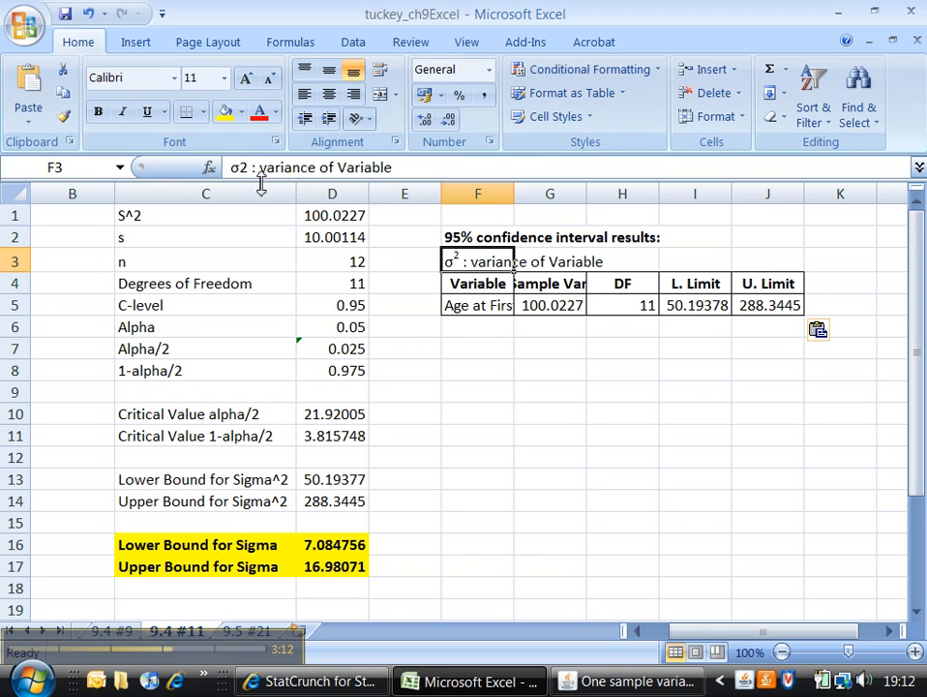
key(Down)
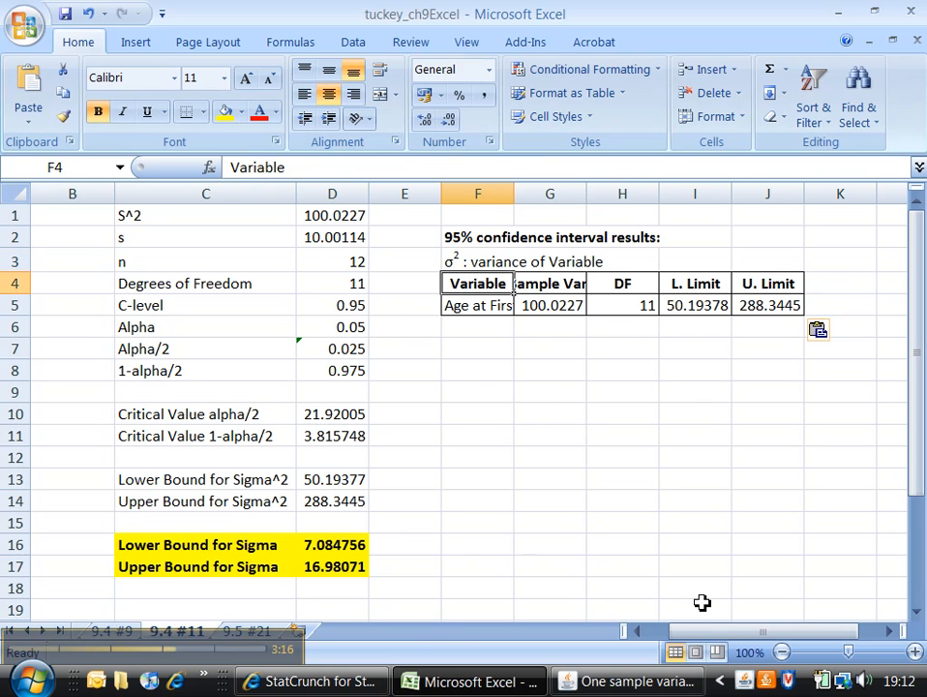
Step: Run the DDXL Chi-square Conf Ints for SD on column A, Age at First Crawl (weeks), at the 95% confidence level
drag(701, 641, 671, 640)
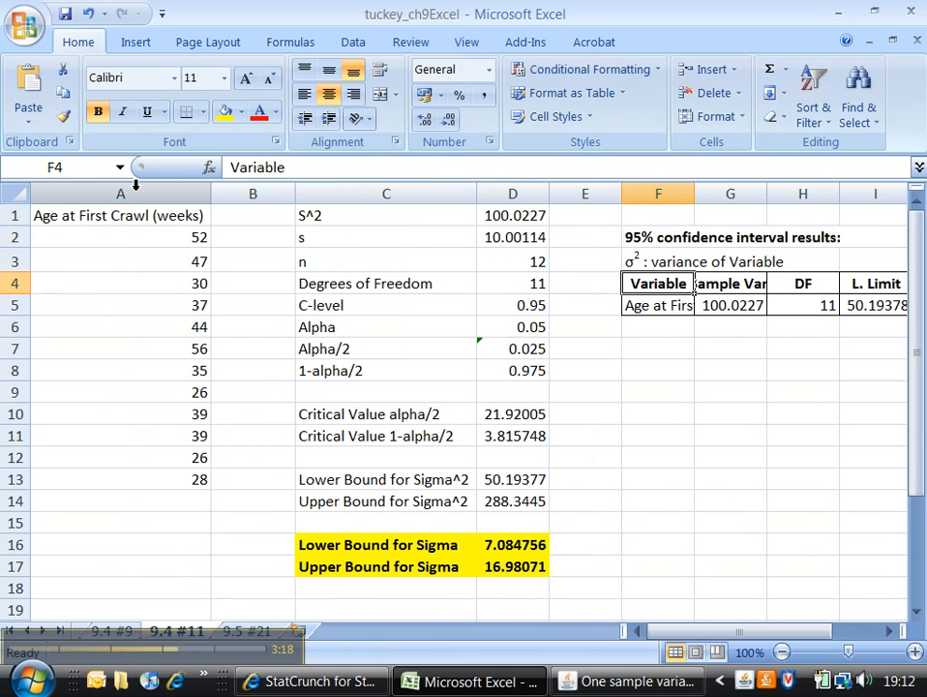
click(135, 192)
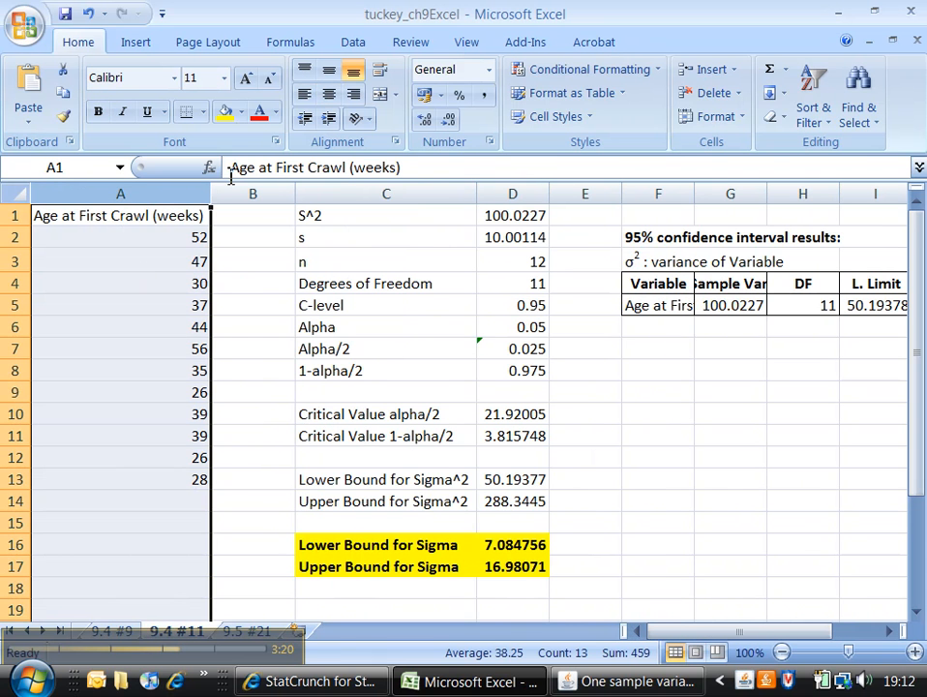
click(522, 47)
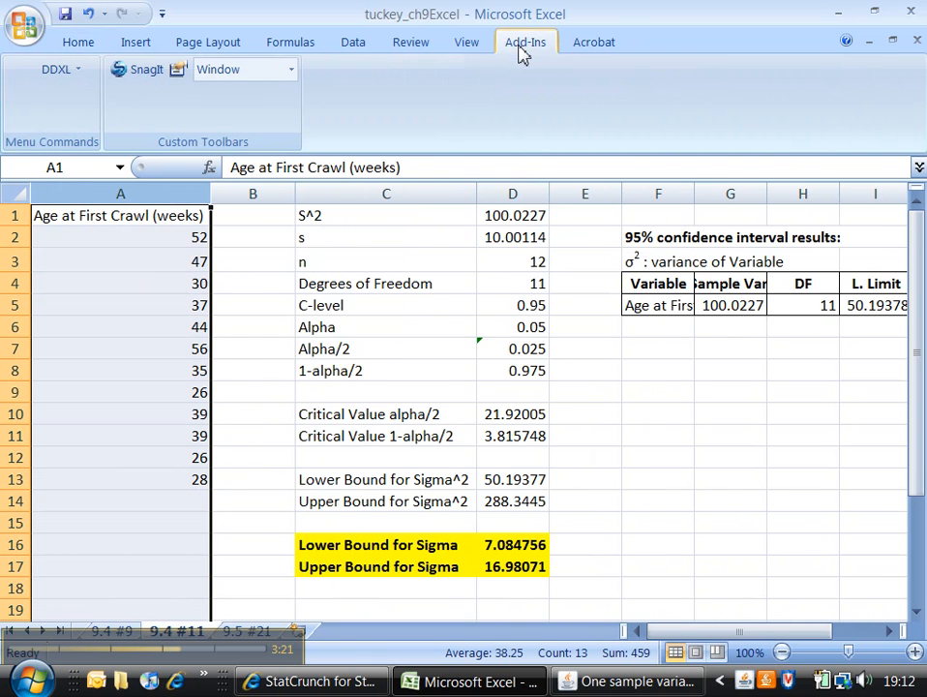
click(60, 71)
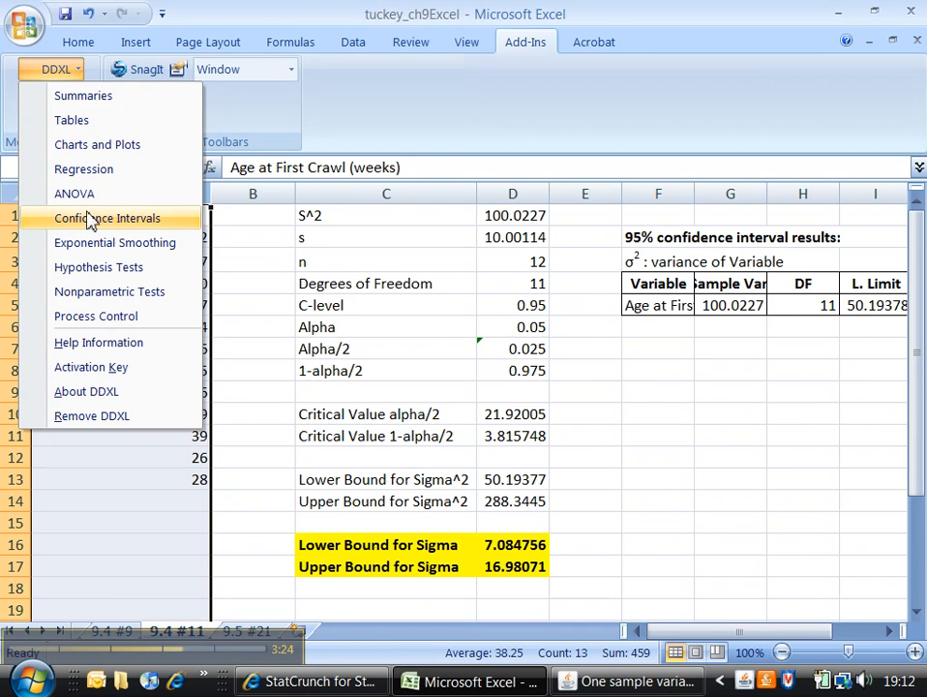
click(90, 219)
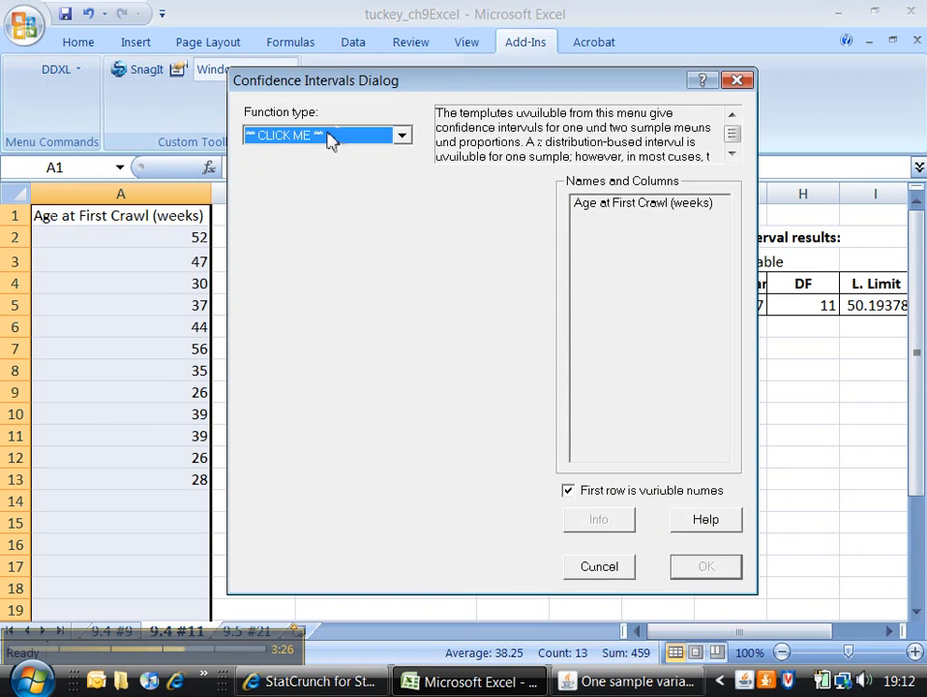
click(338, 136)
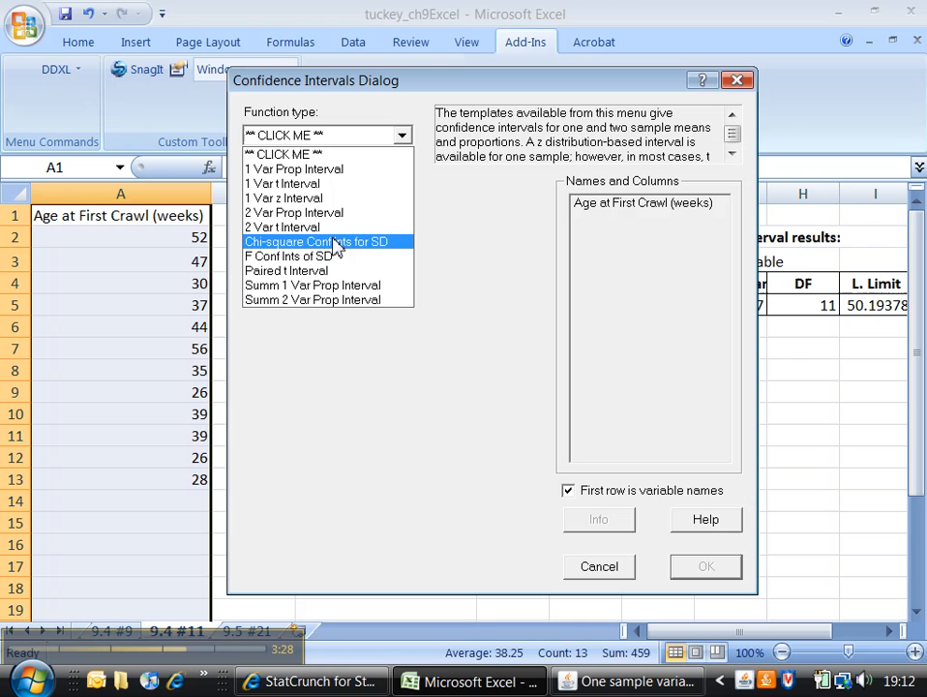
click(398, 242)
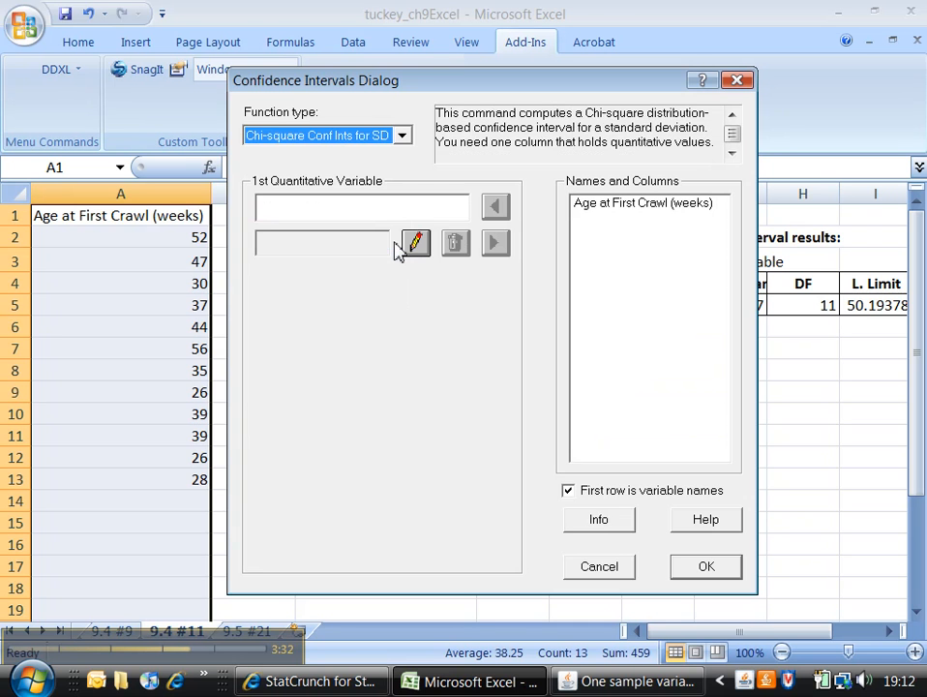
click(613, 206)
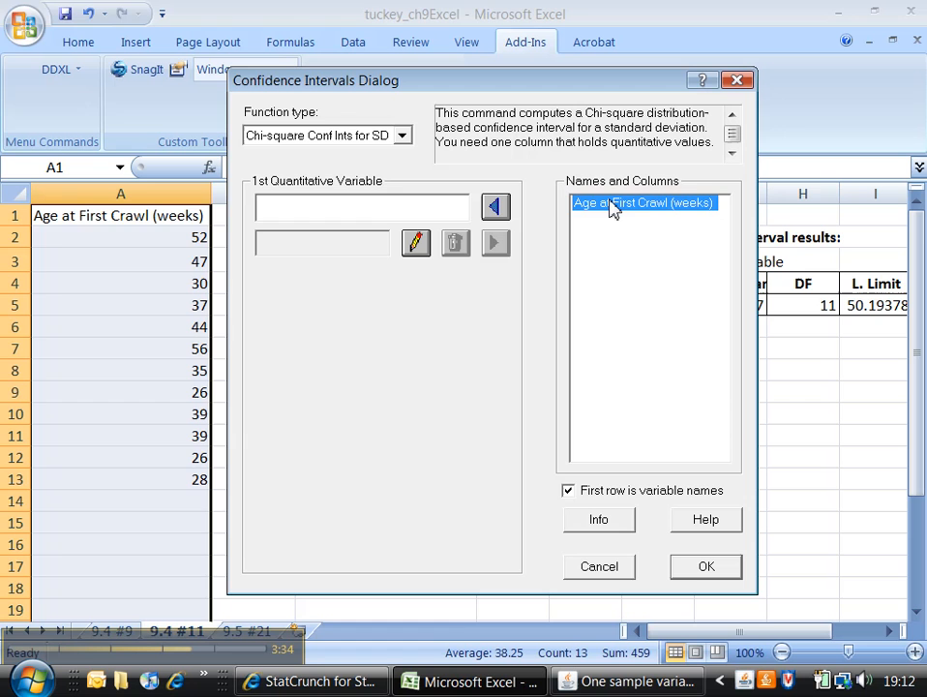
click(495, 206)
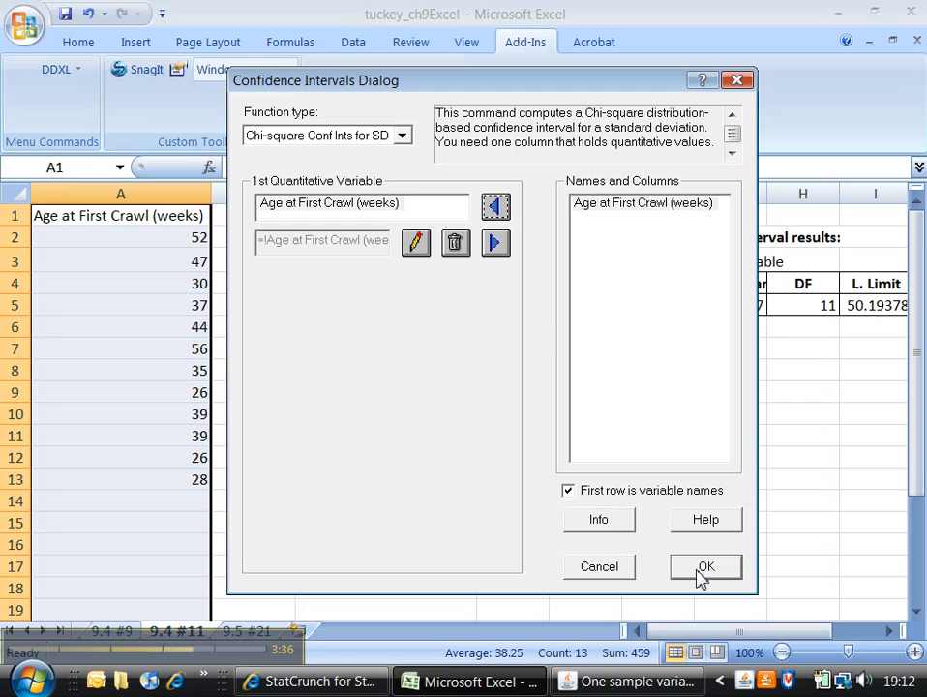
click(702, 567)
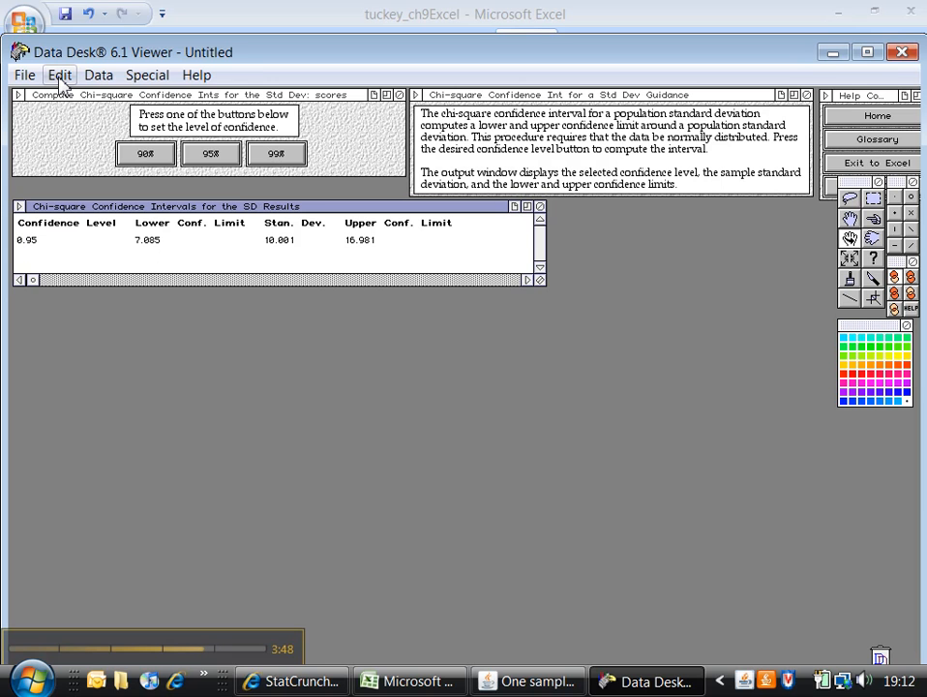
Step: Copy the Data Desk chi-square interval results table in picture form and paste it into the Excel sheet at cell F10
click(60, 75)
click(84, 151)
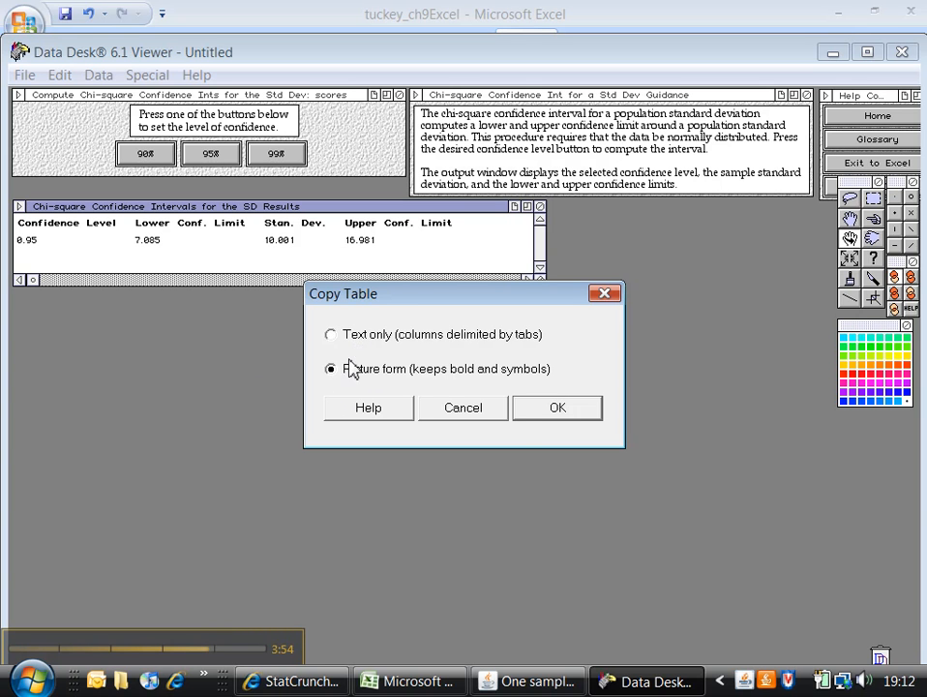
click(528, 418)
click(400, 682)
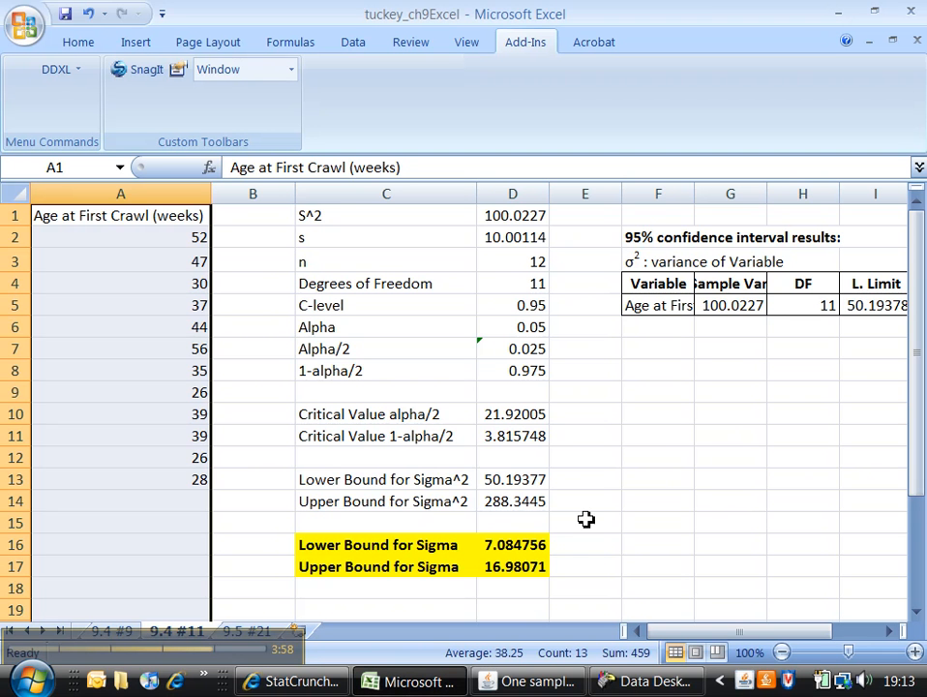
click(664, 421)
key(ctrl+v)
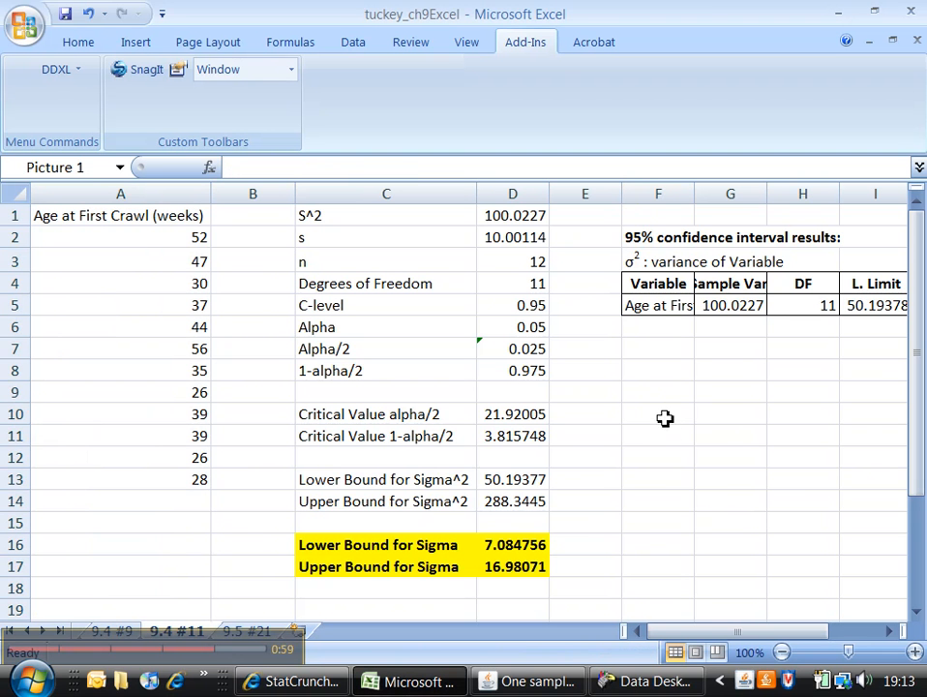
Step: Copy the Data Desk chi-square results window and paste its contents as cell values into the Excel sheet starting at F13
drag(741, 633, 771, 634)
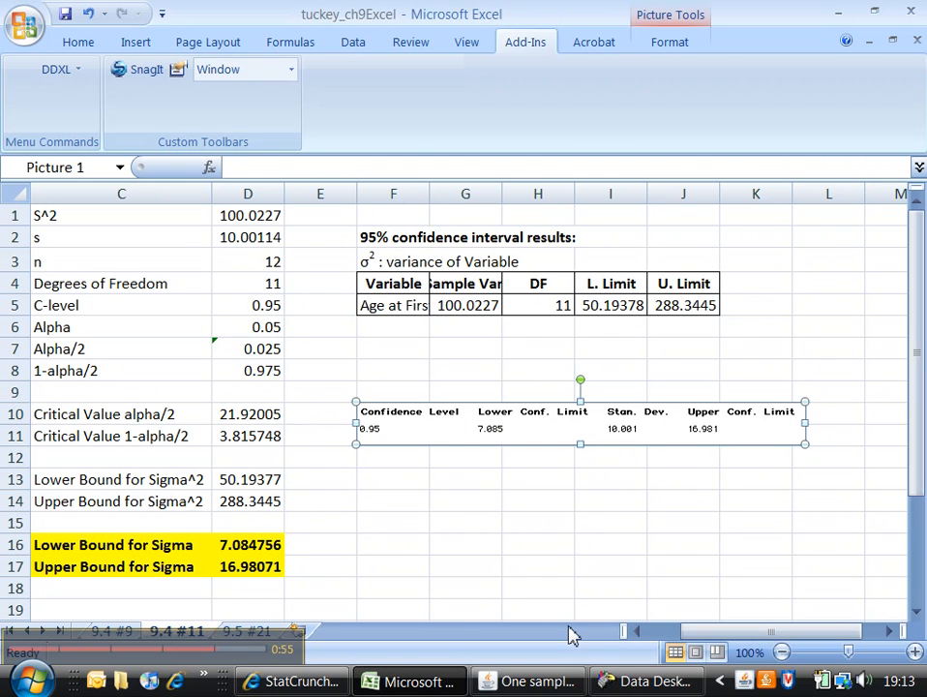
click(654, 681)
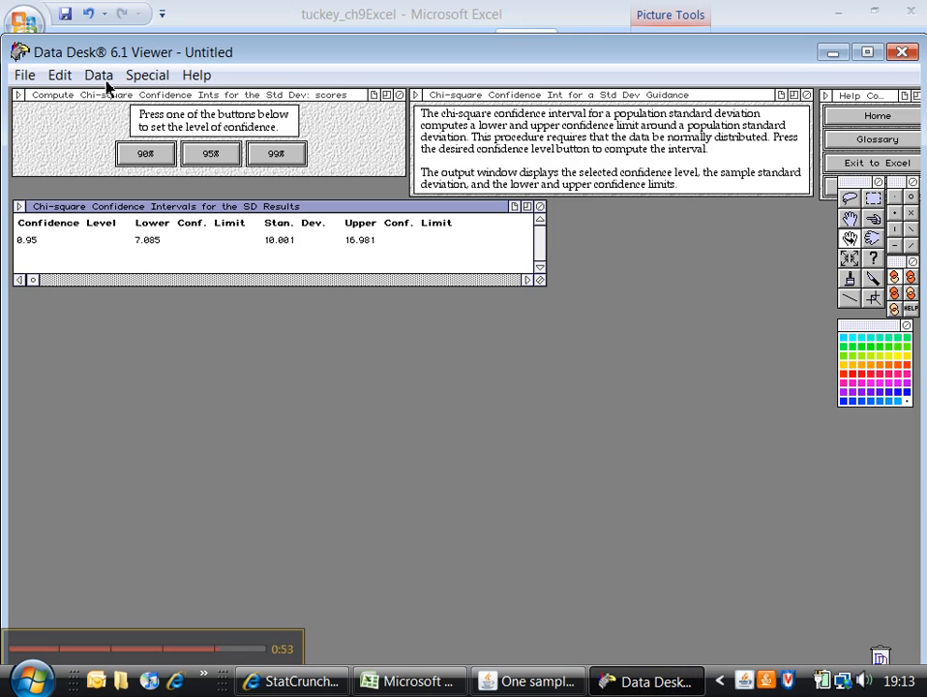
click(60, 75)
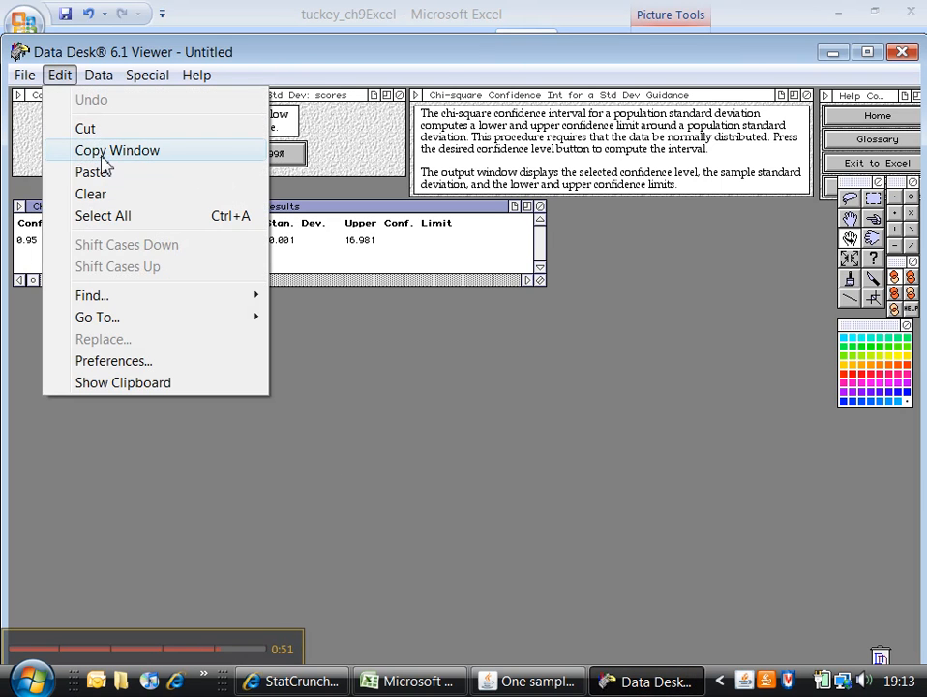
click(103, 158)
click(550, 410)
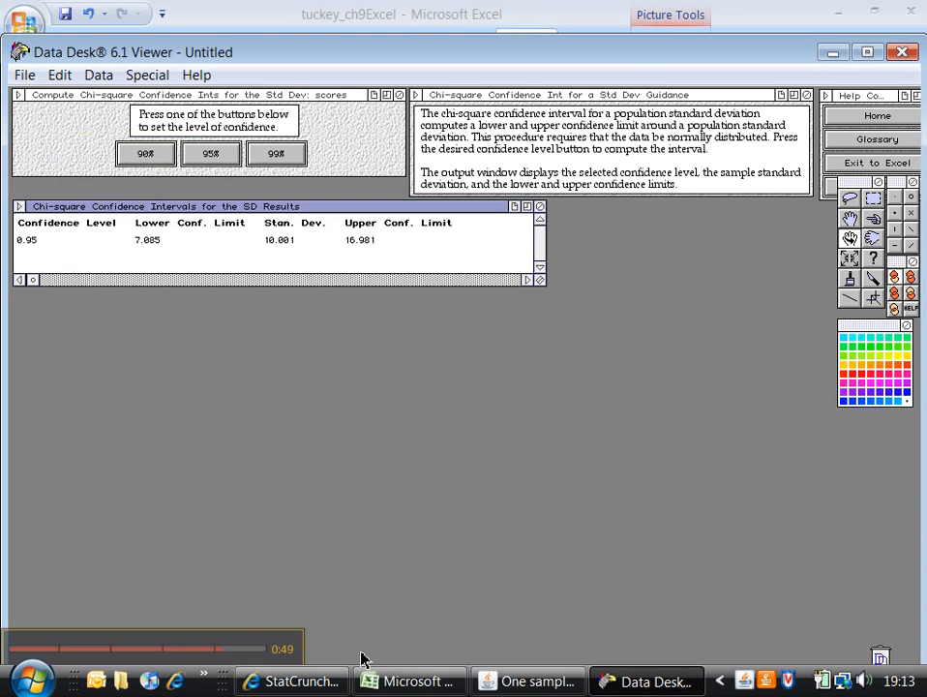
click(392, 681)
key(ctrl+v)
click(418, 487)
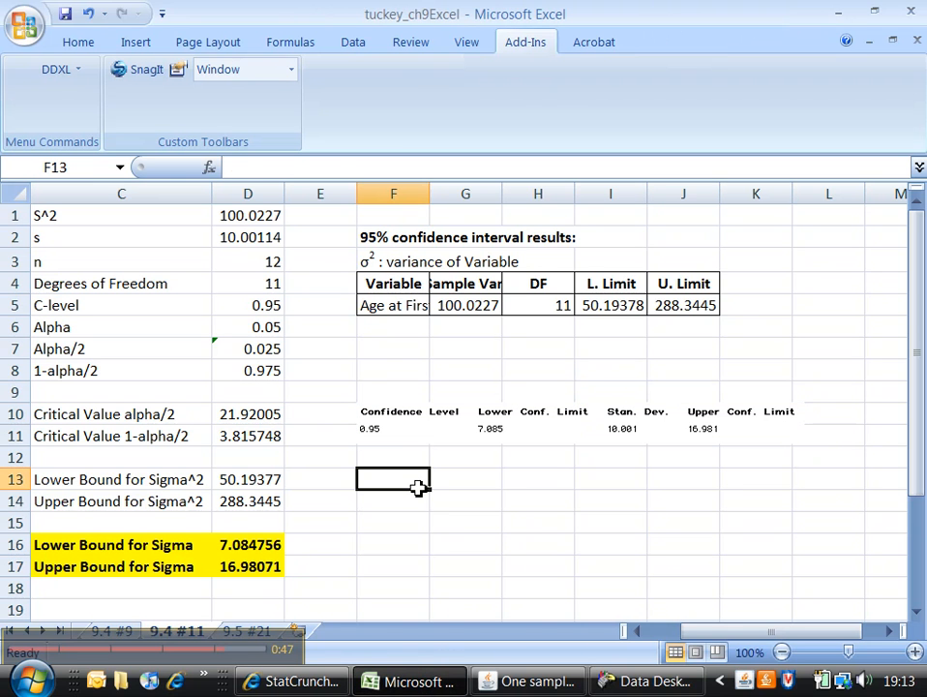
key(ctrl+v)
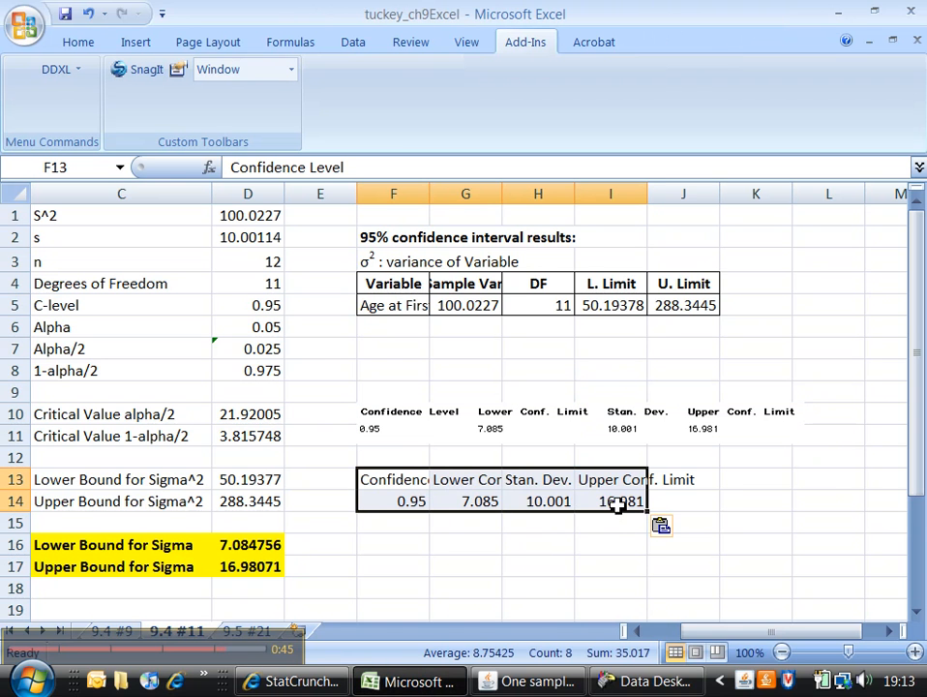
Step: Highlight the lower and upper confidence limit cells, G13:G14 and I13:I14, with yellow fill
drag(470, 484, 474, 496)
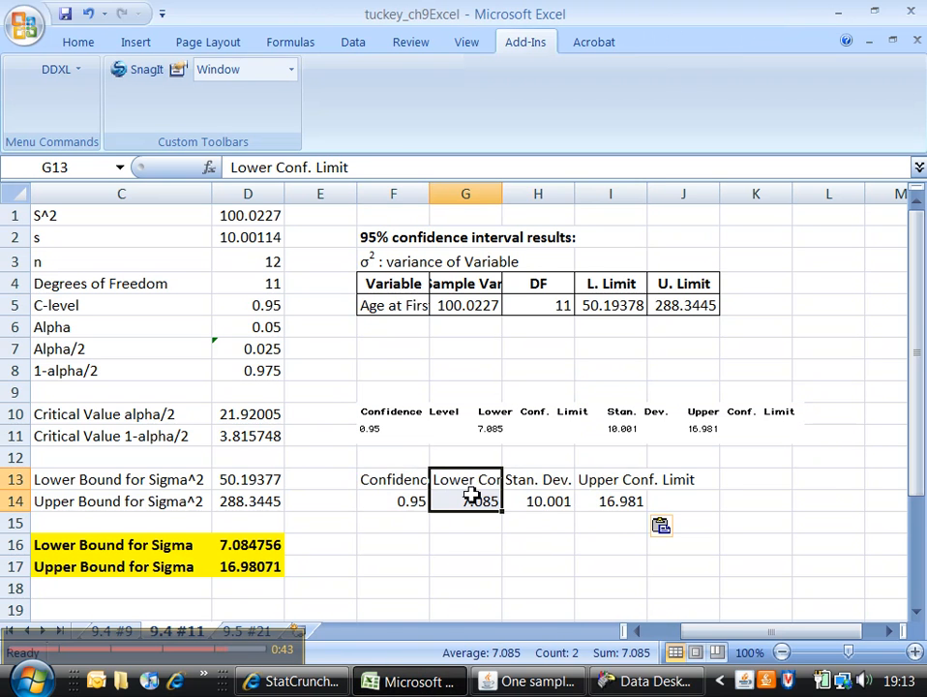
ctrl+drag(606, 481, 604, 500)
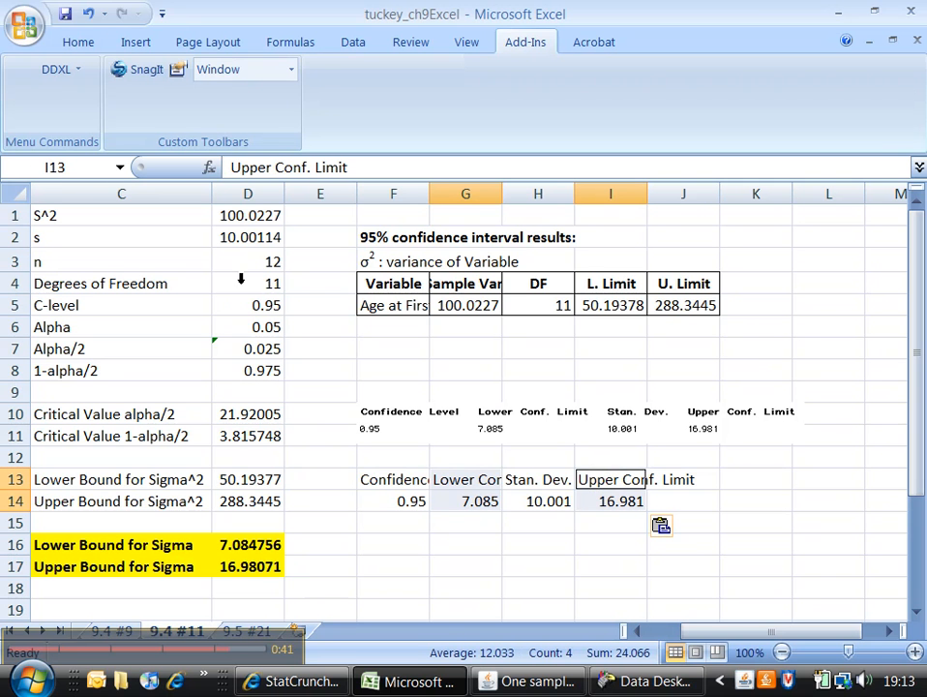
click(81, 46)
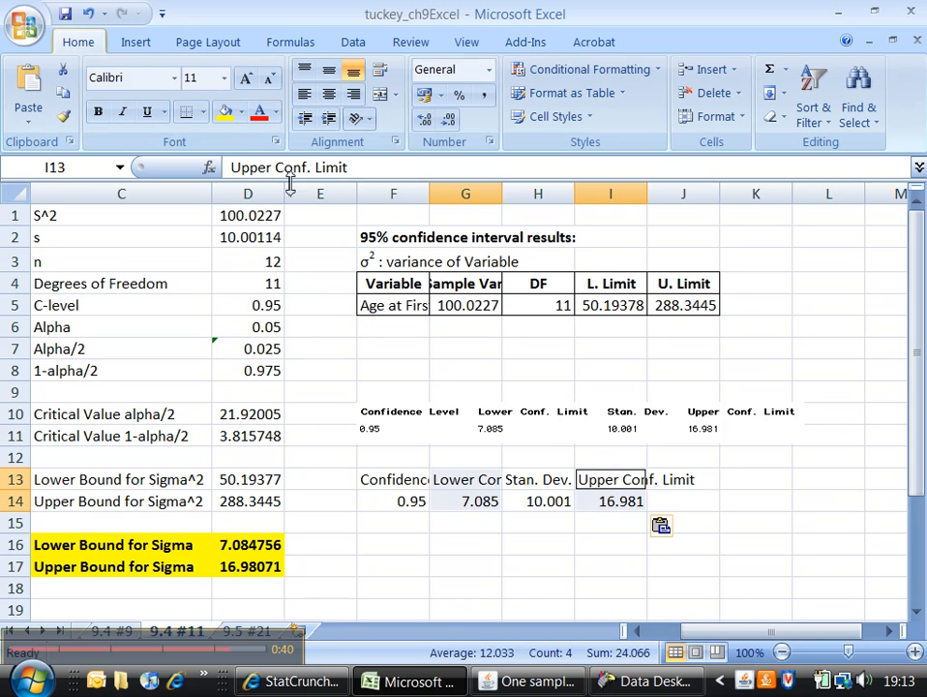
click(225, 112)
click(438, 542)
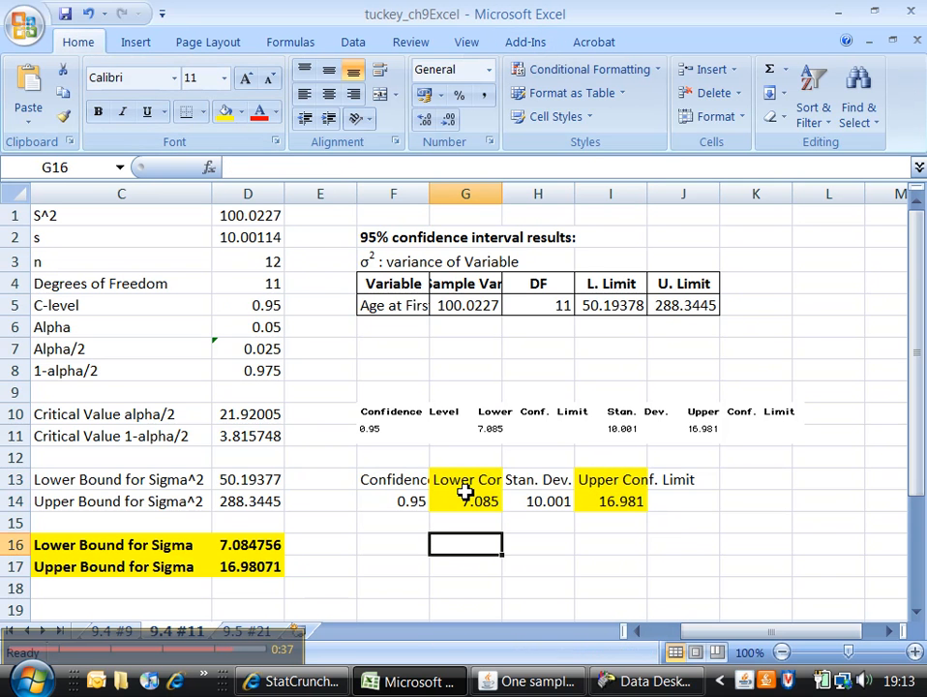
Step: Compare the DDXL confidence limits in G13:I14 with the StatCrunch upper variance limit in J5 and the manual calculations in C1:D17
drag(463, 487, 479, 476)
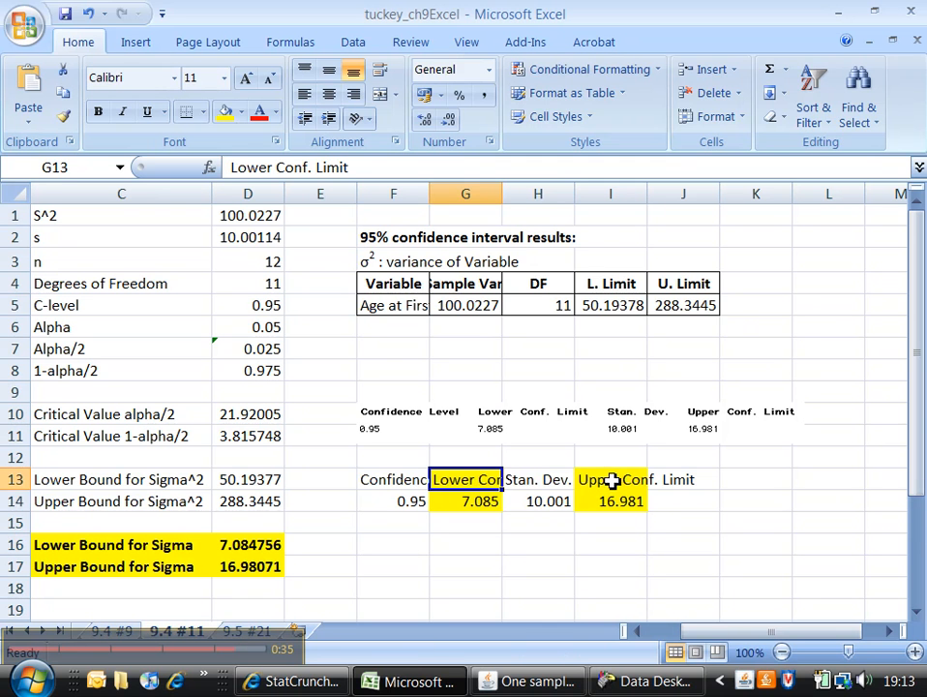
drag(613, 480, 606, 494)
click(688, 299)
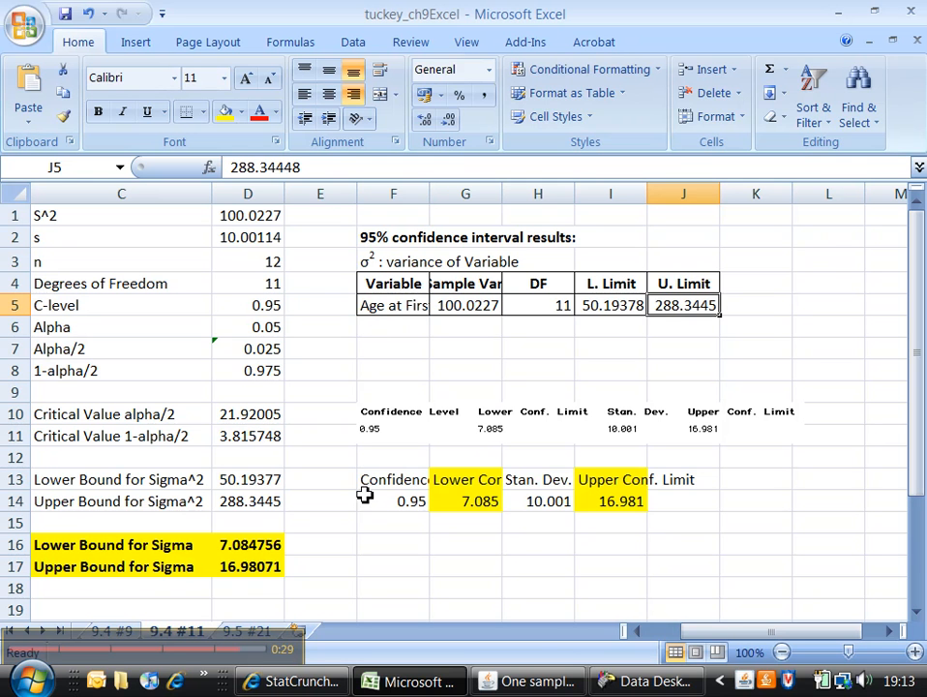
drag(480, 481, 559, 498)
click(620, 500)
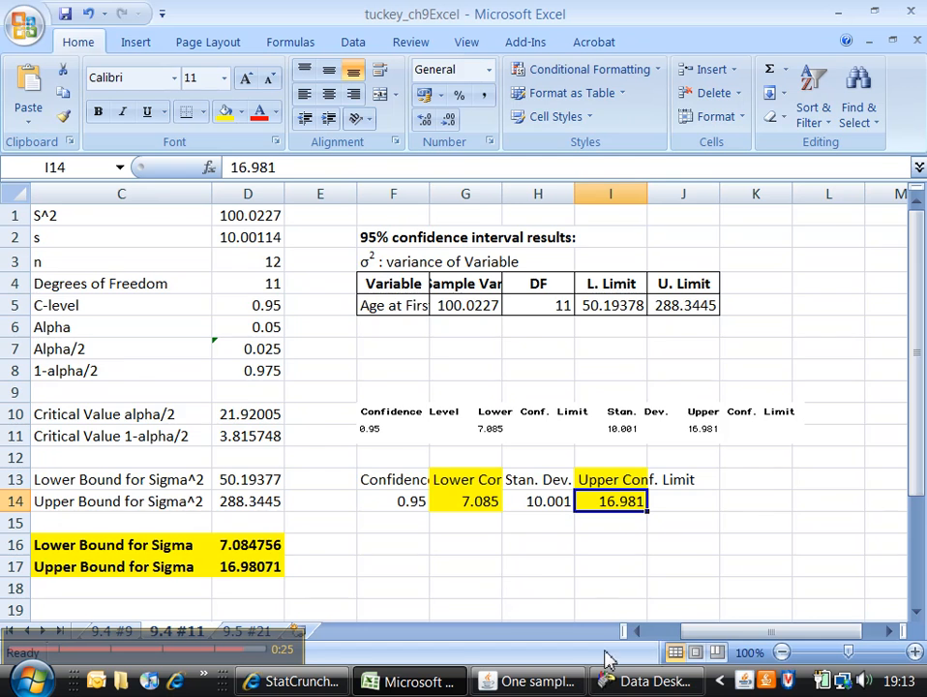
drag(686, 633, 590, 622)
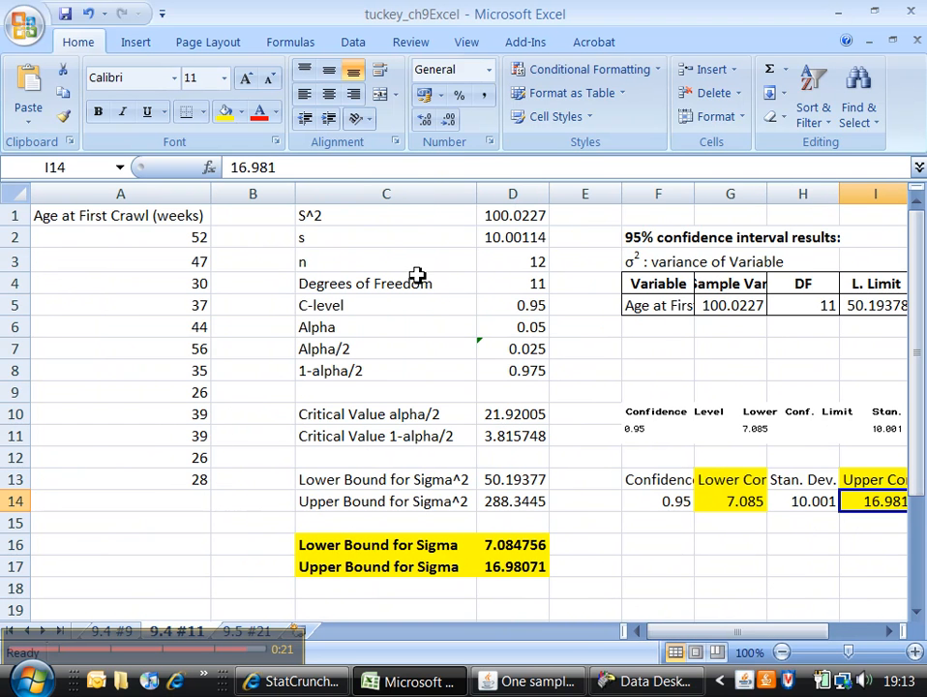
drag(439, 214, 523, 571)
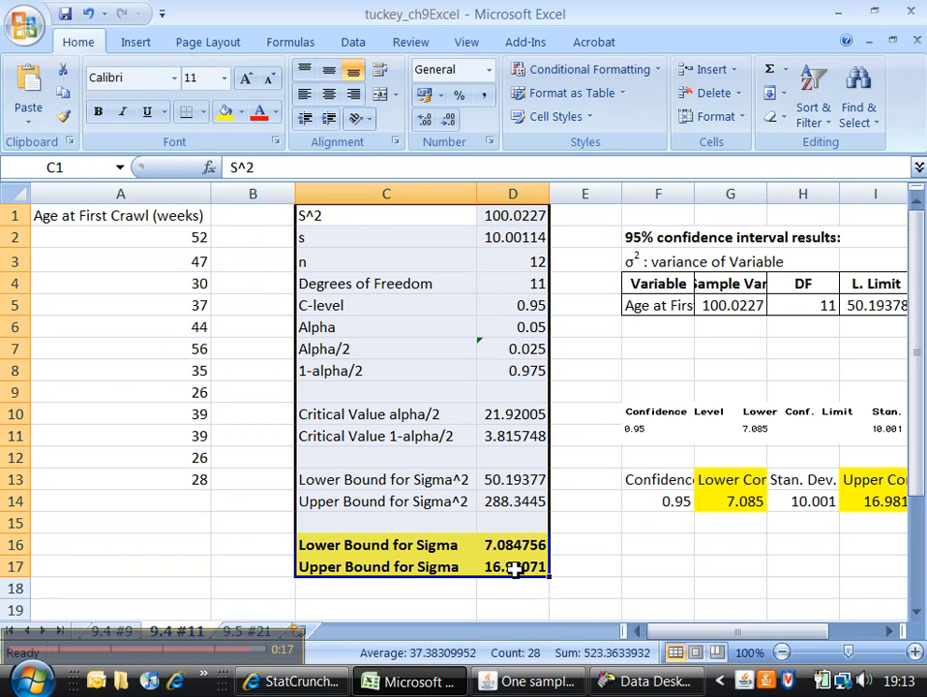
scroll(291, 548, down, 3)
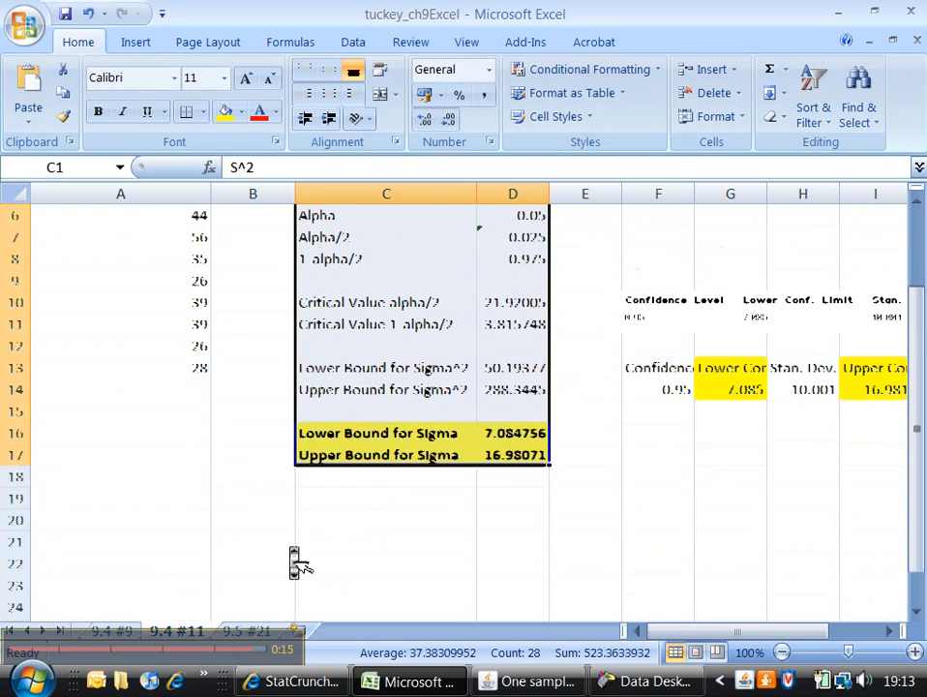
scroll(291, 549, up, 3)
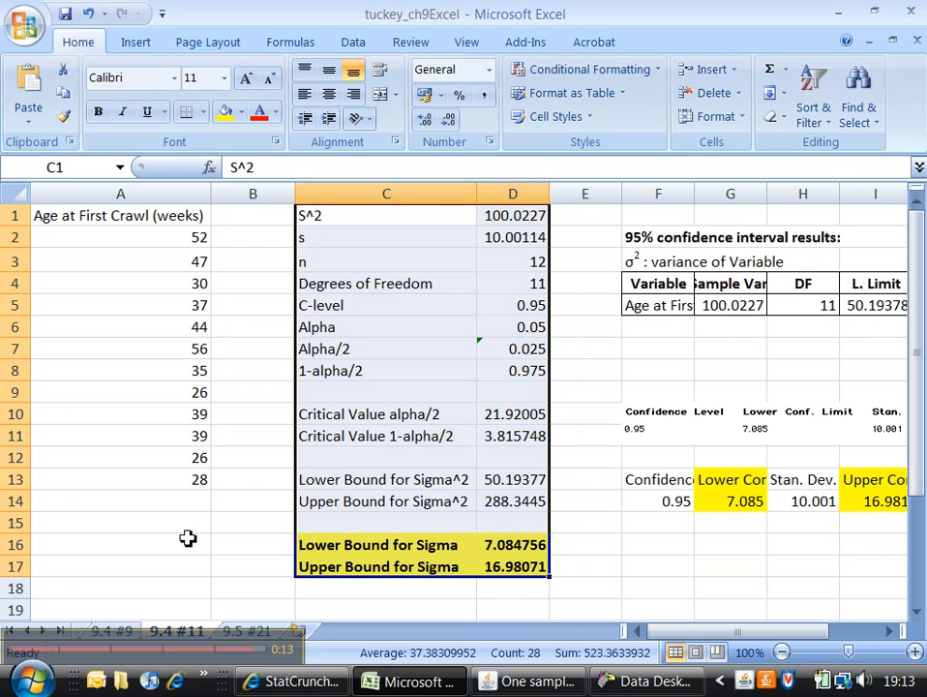
drag(95, 629, 98, 588)
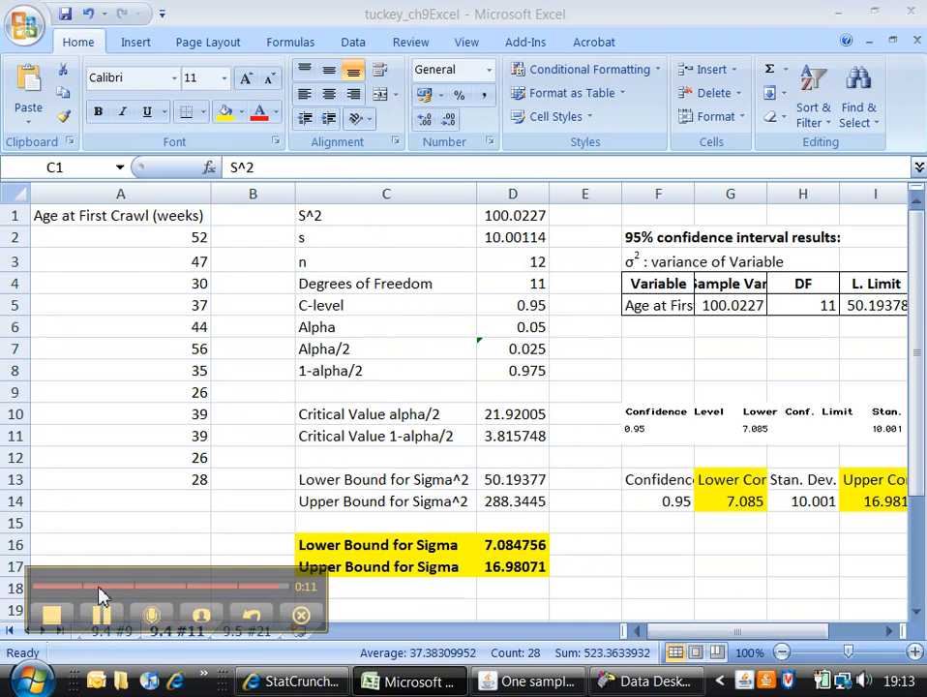